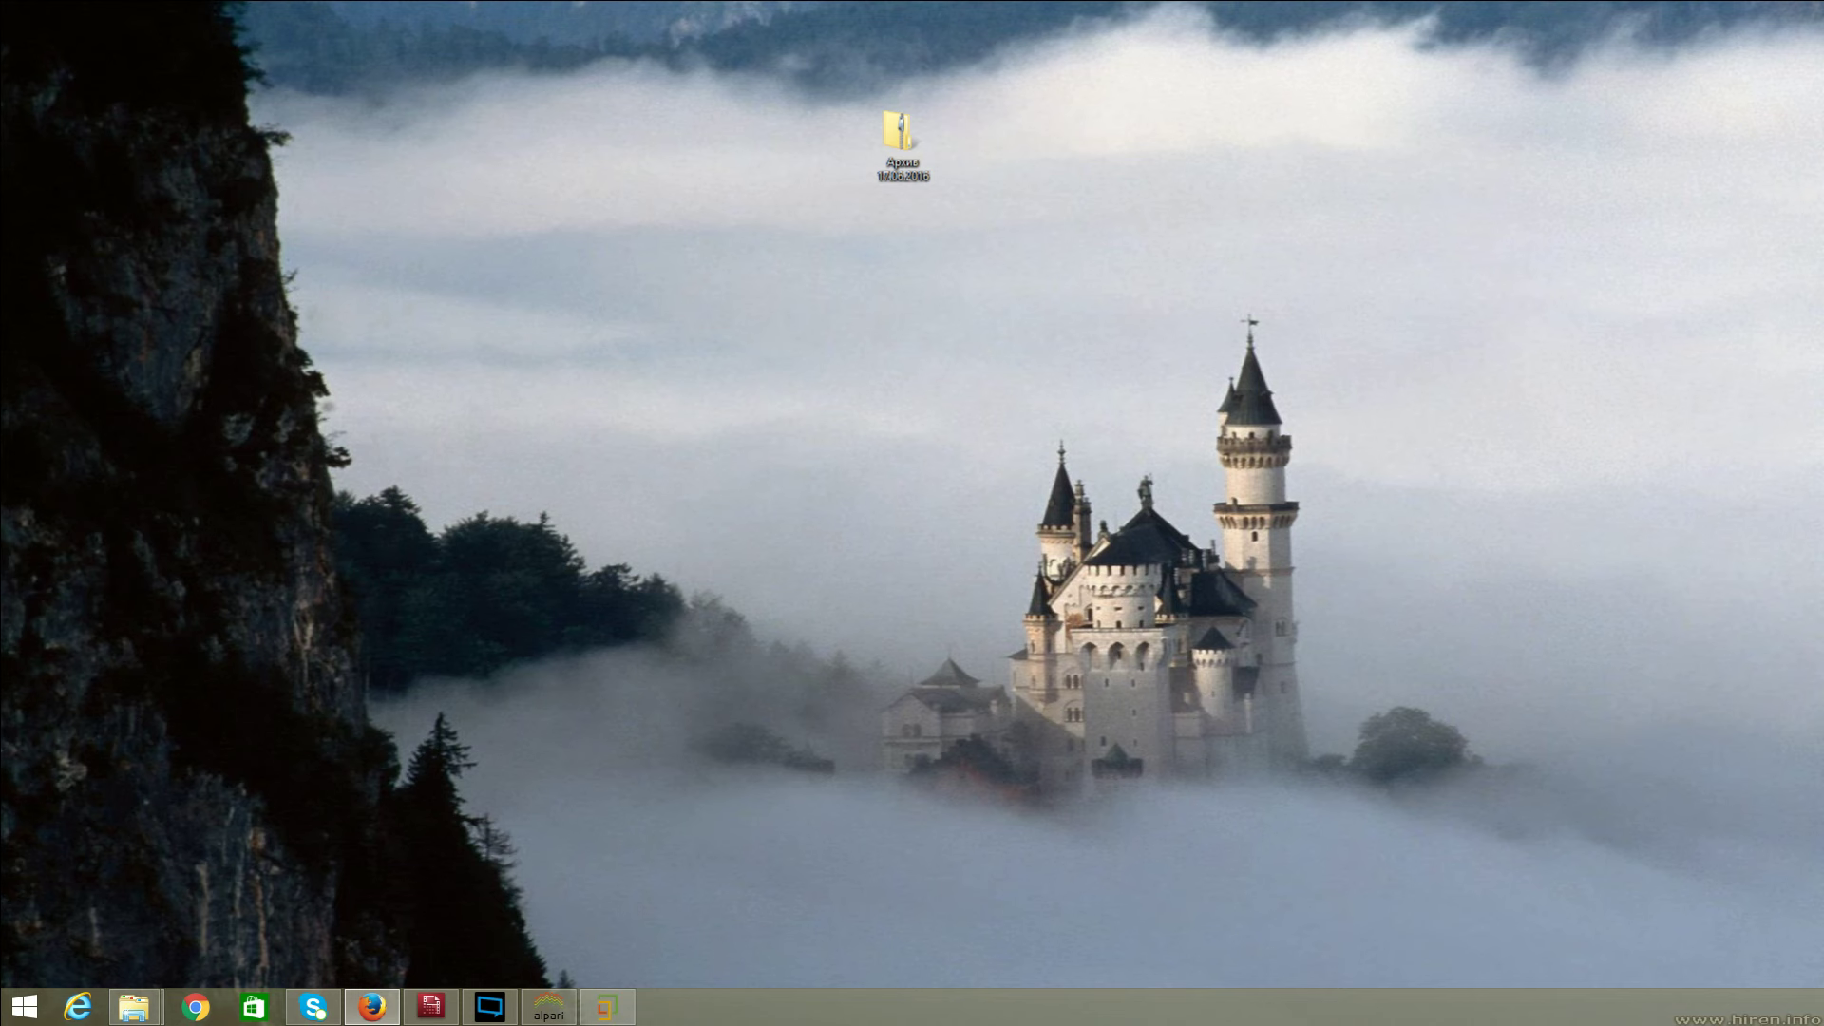
Replace the old archive on the desktop with a pasted copy of Архив 21.06.2016 and reposition its icon.
right_click(920, 138)
click(979, 369)
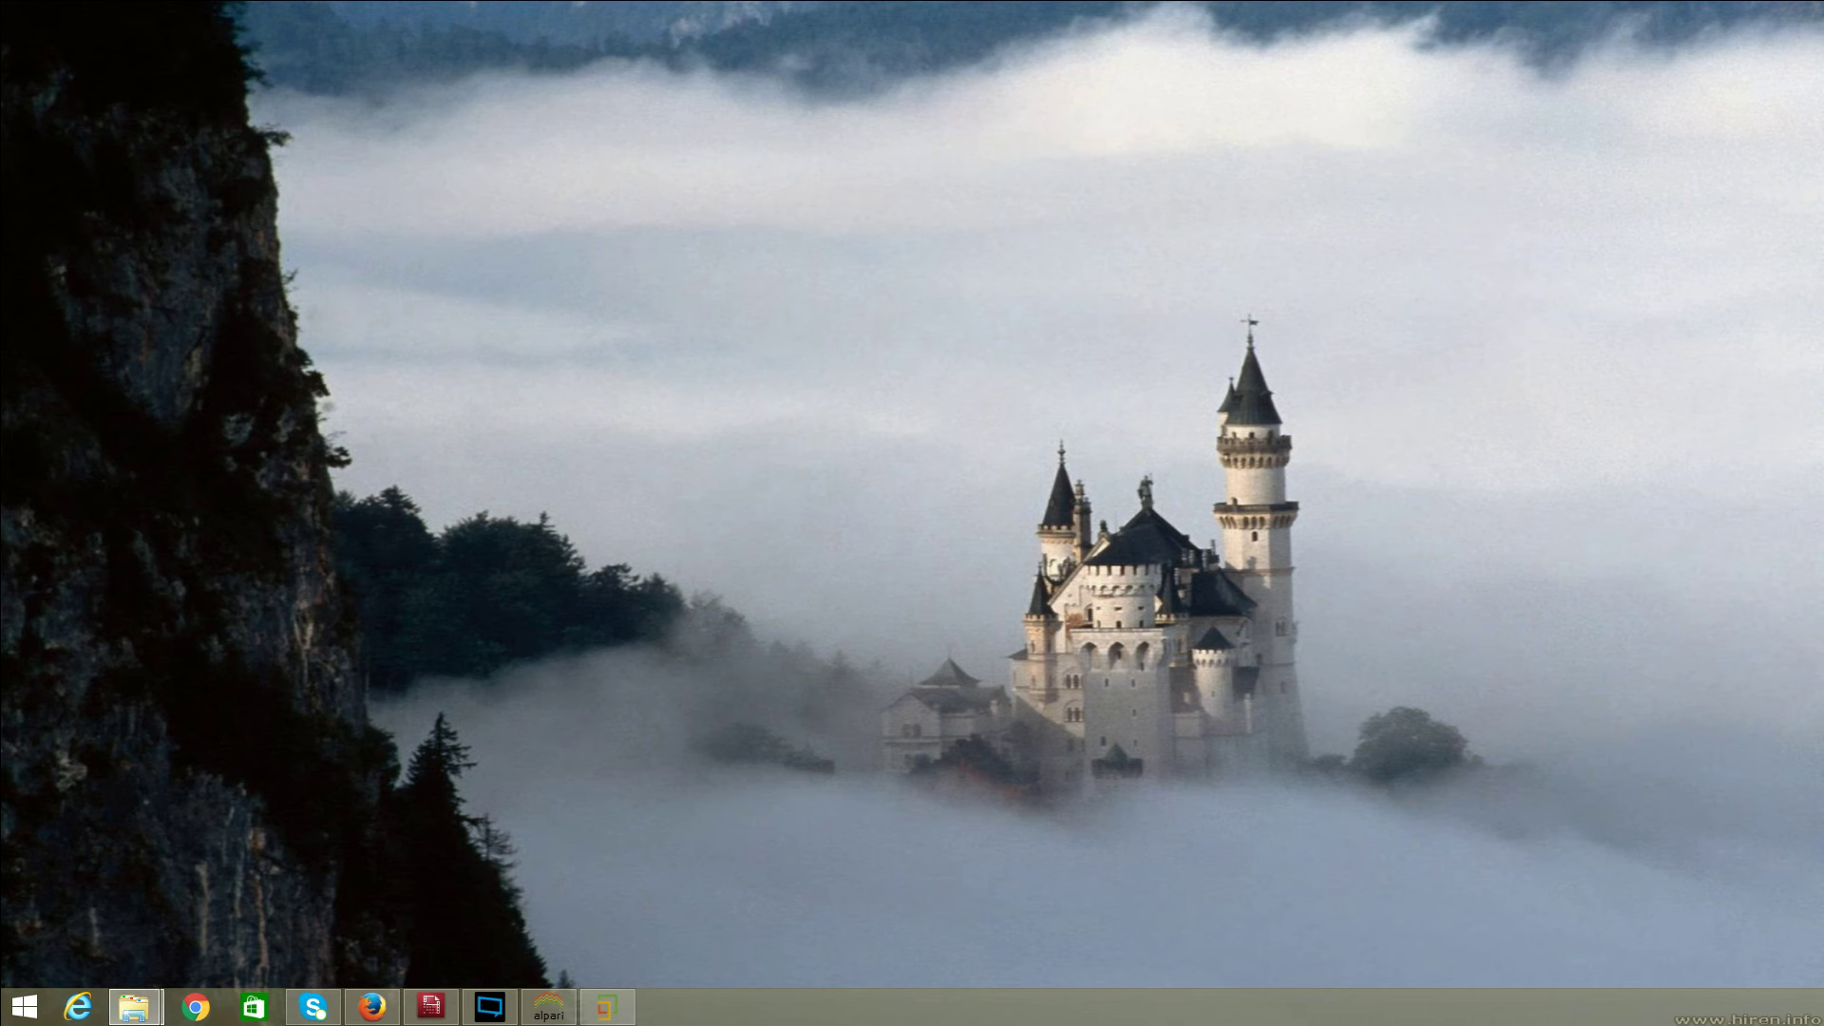
right_click(1119, 320)
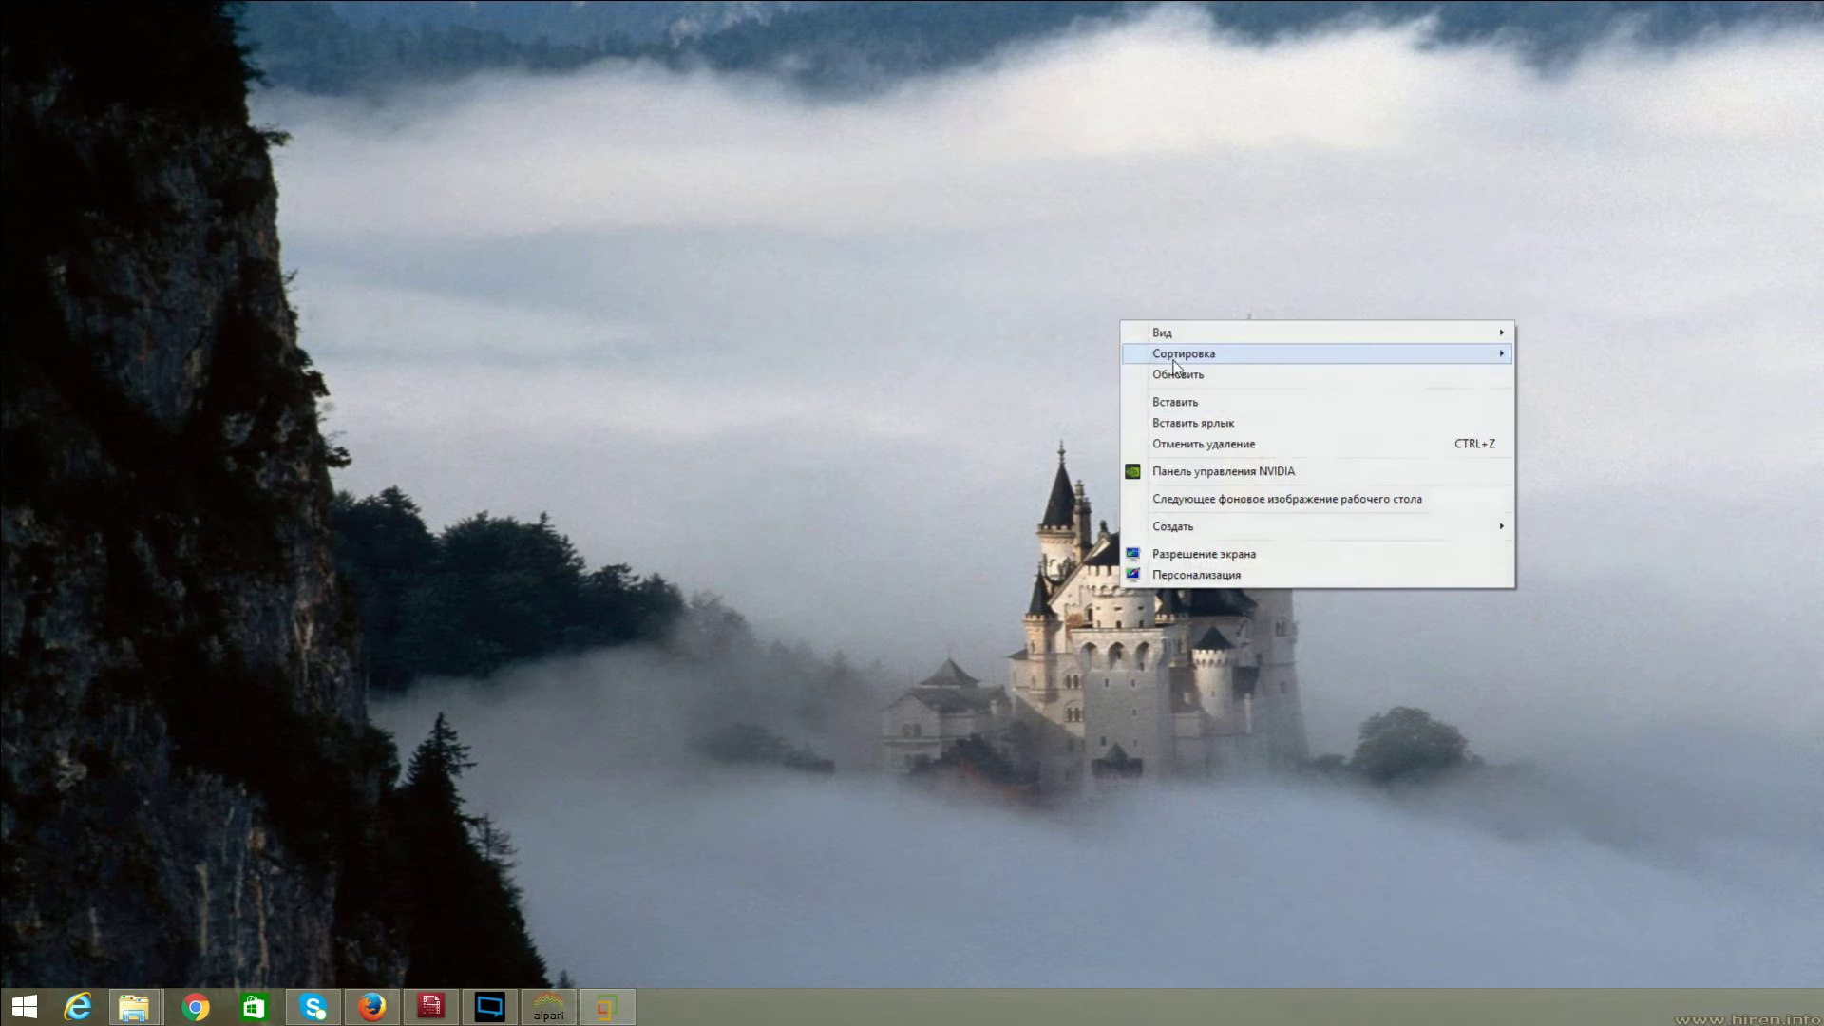
click(1213, 406)
drag(1114, 237, 1231, 160)
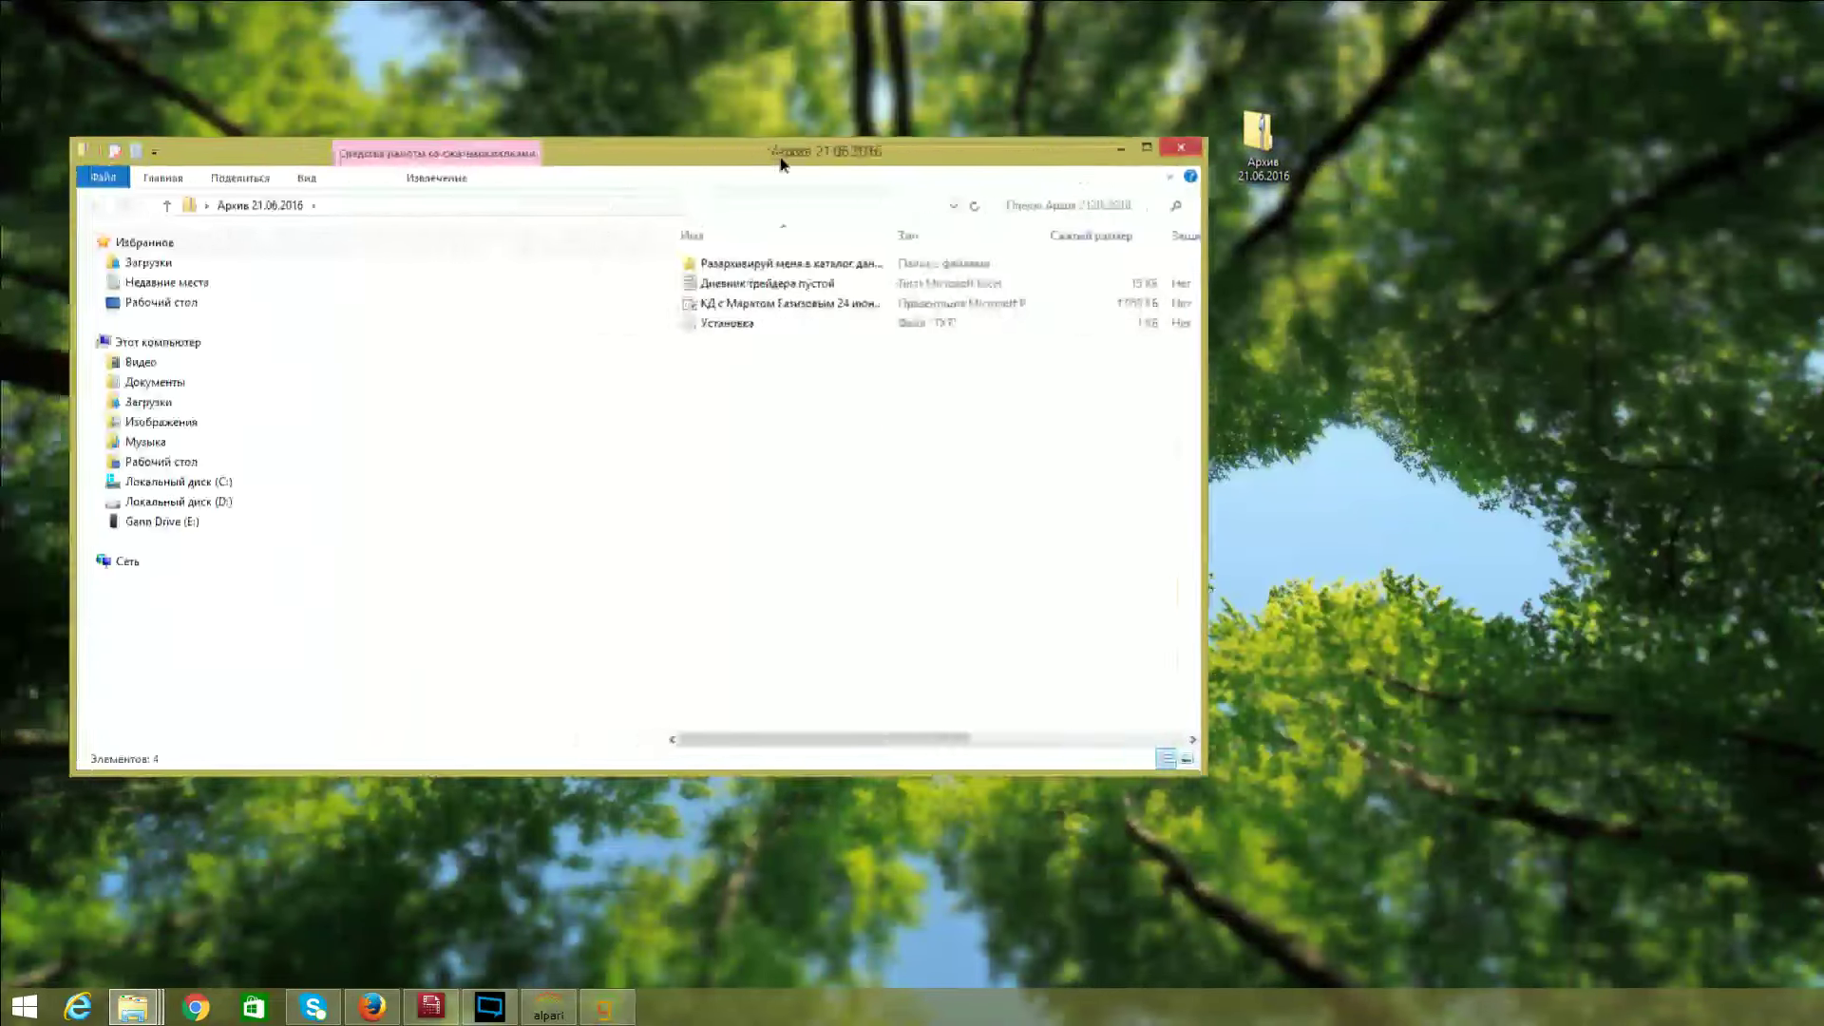
Look through the files in Архив 21.06.2016, including the presentation and the Установка text file.
drag(787, 171, 977, 273)
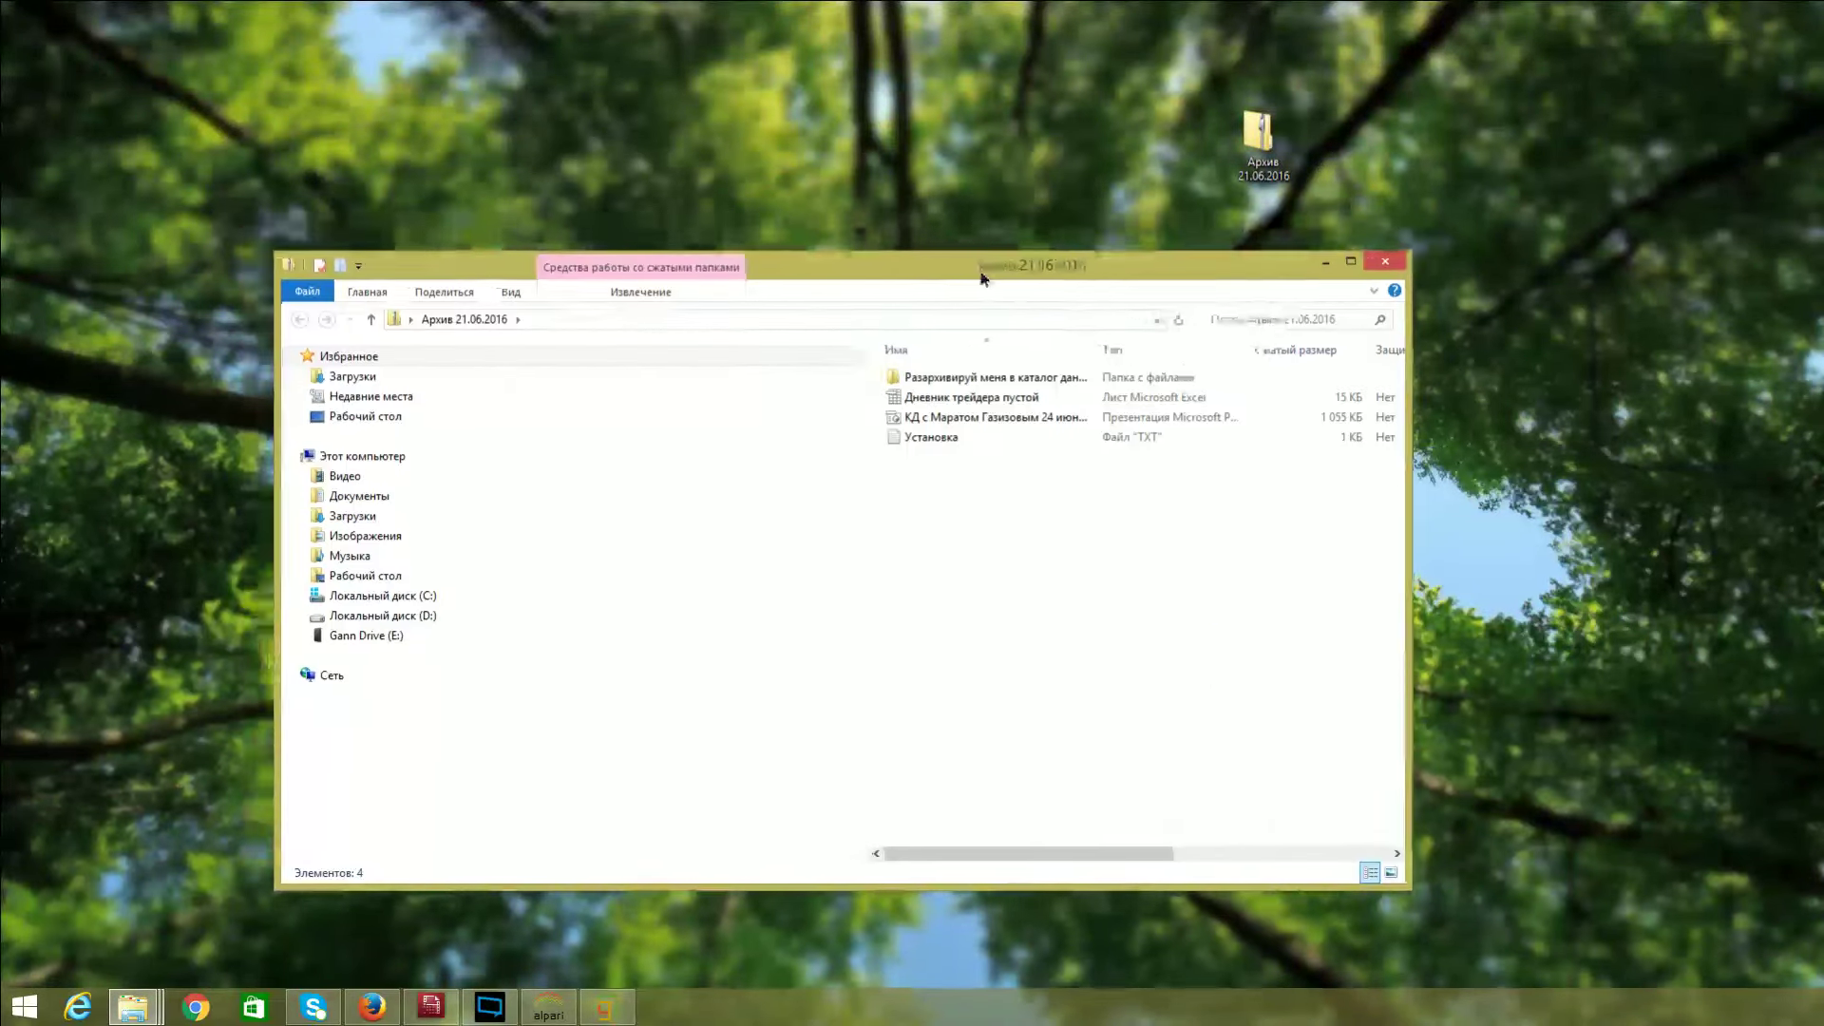
click(979, 424)
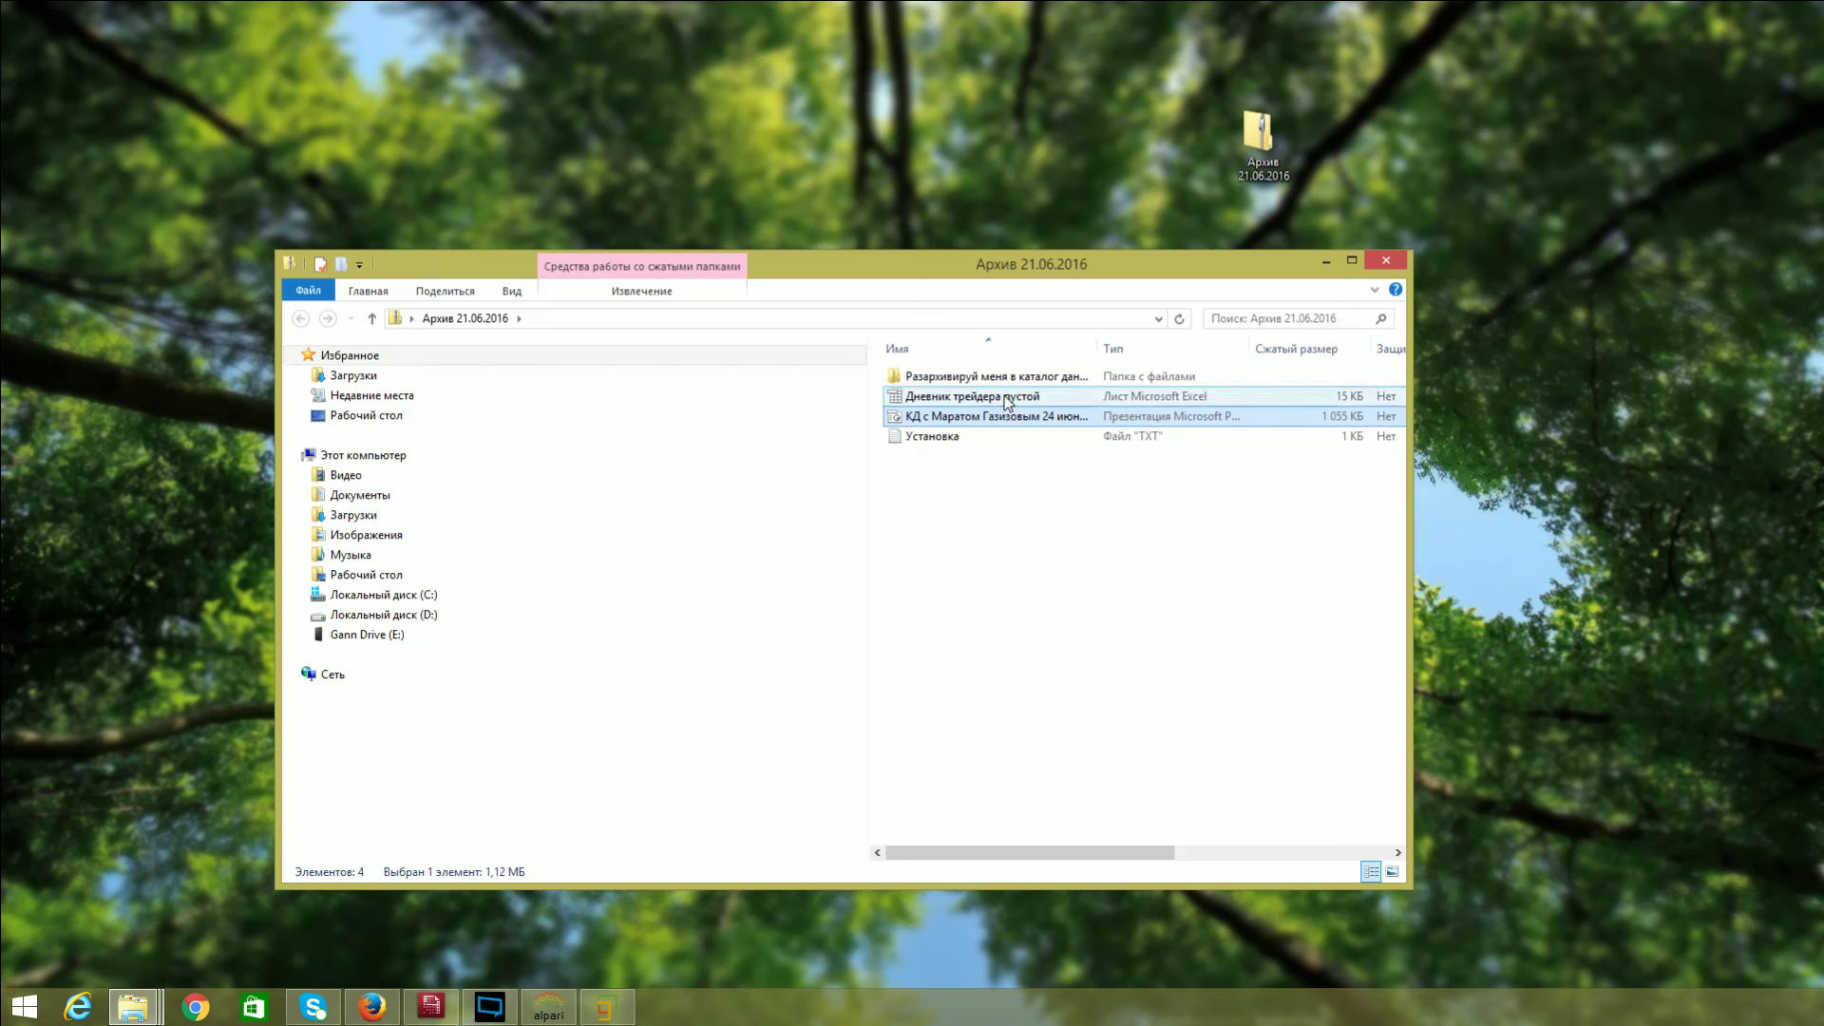
click(953, 442)
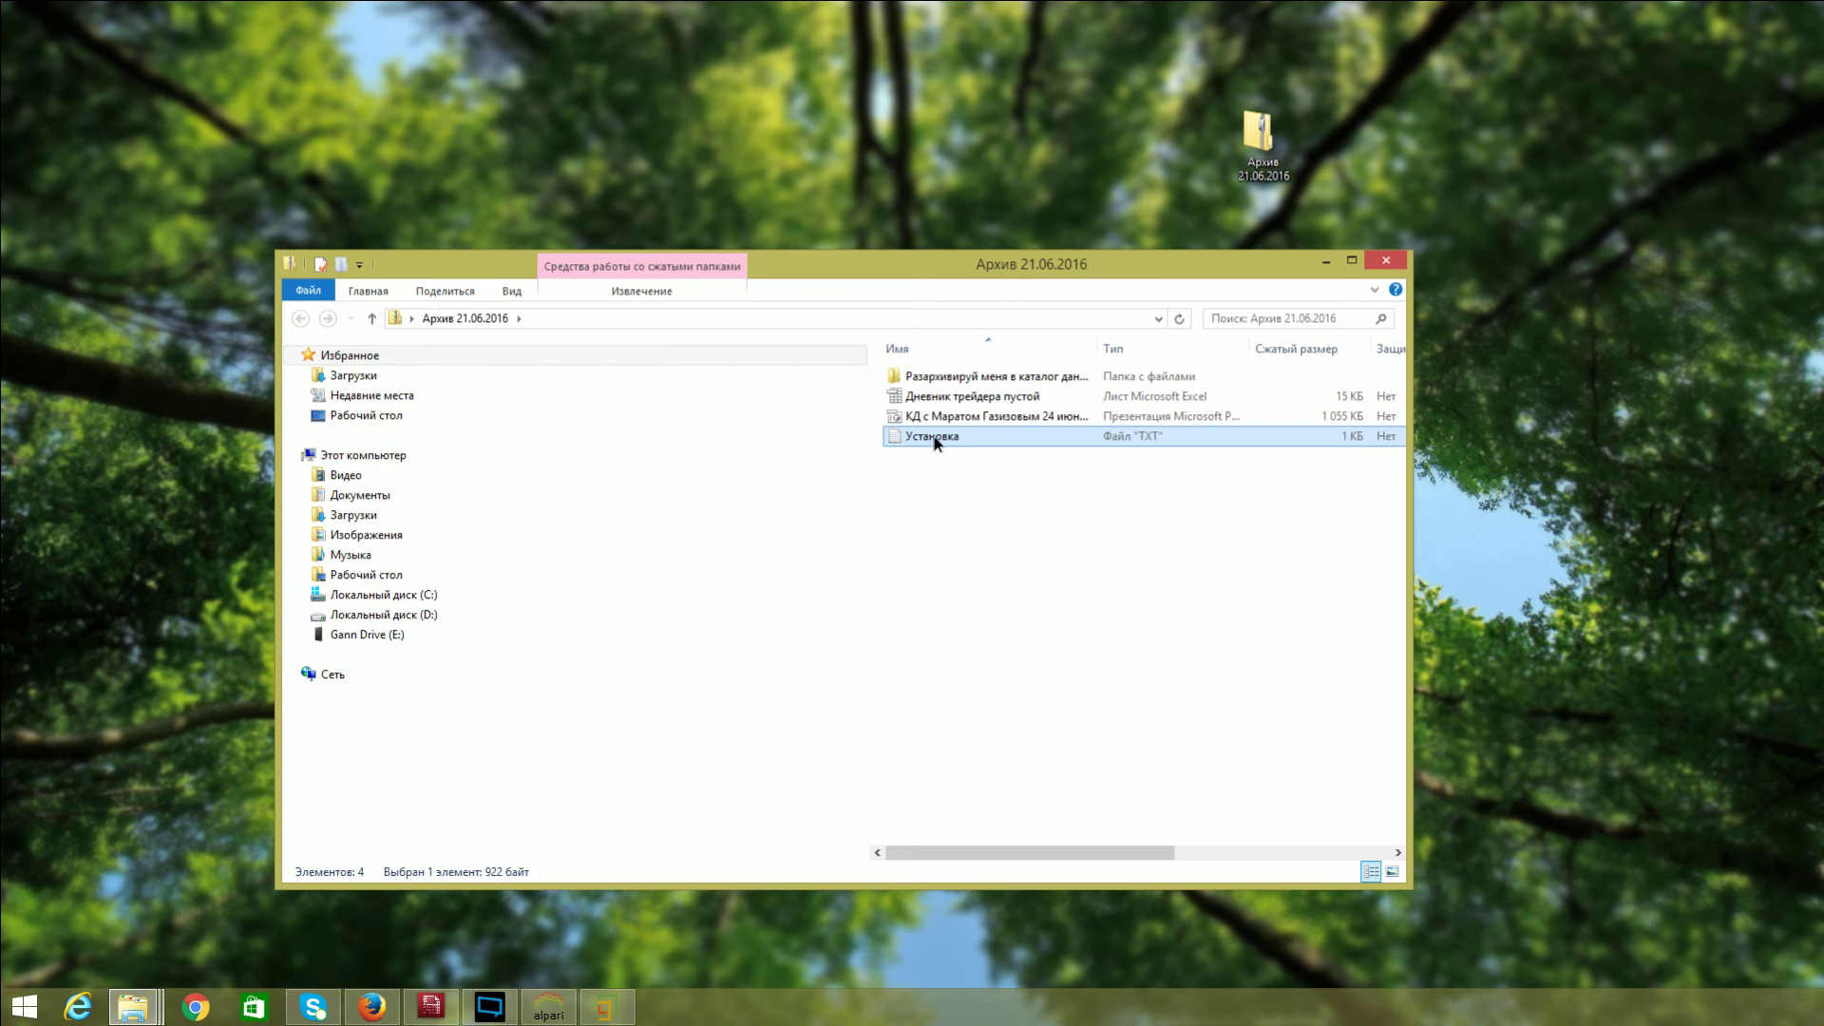
double_click(934, 440)
click(985, 488)
Open the archive folder Разархивируй меня в каталог данных and select its MQL4 and profiles folders.
drag(1035, 270, 1054, 231)
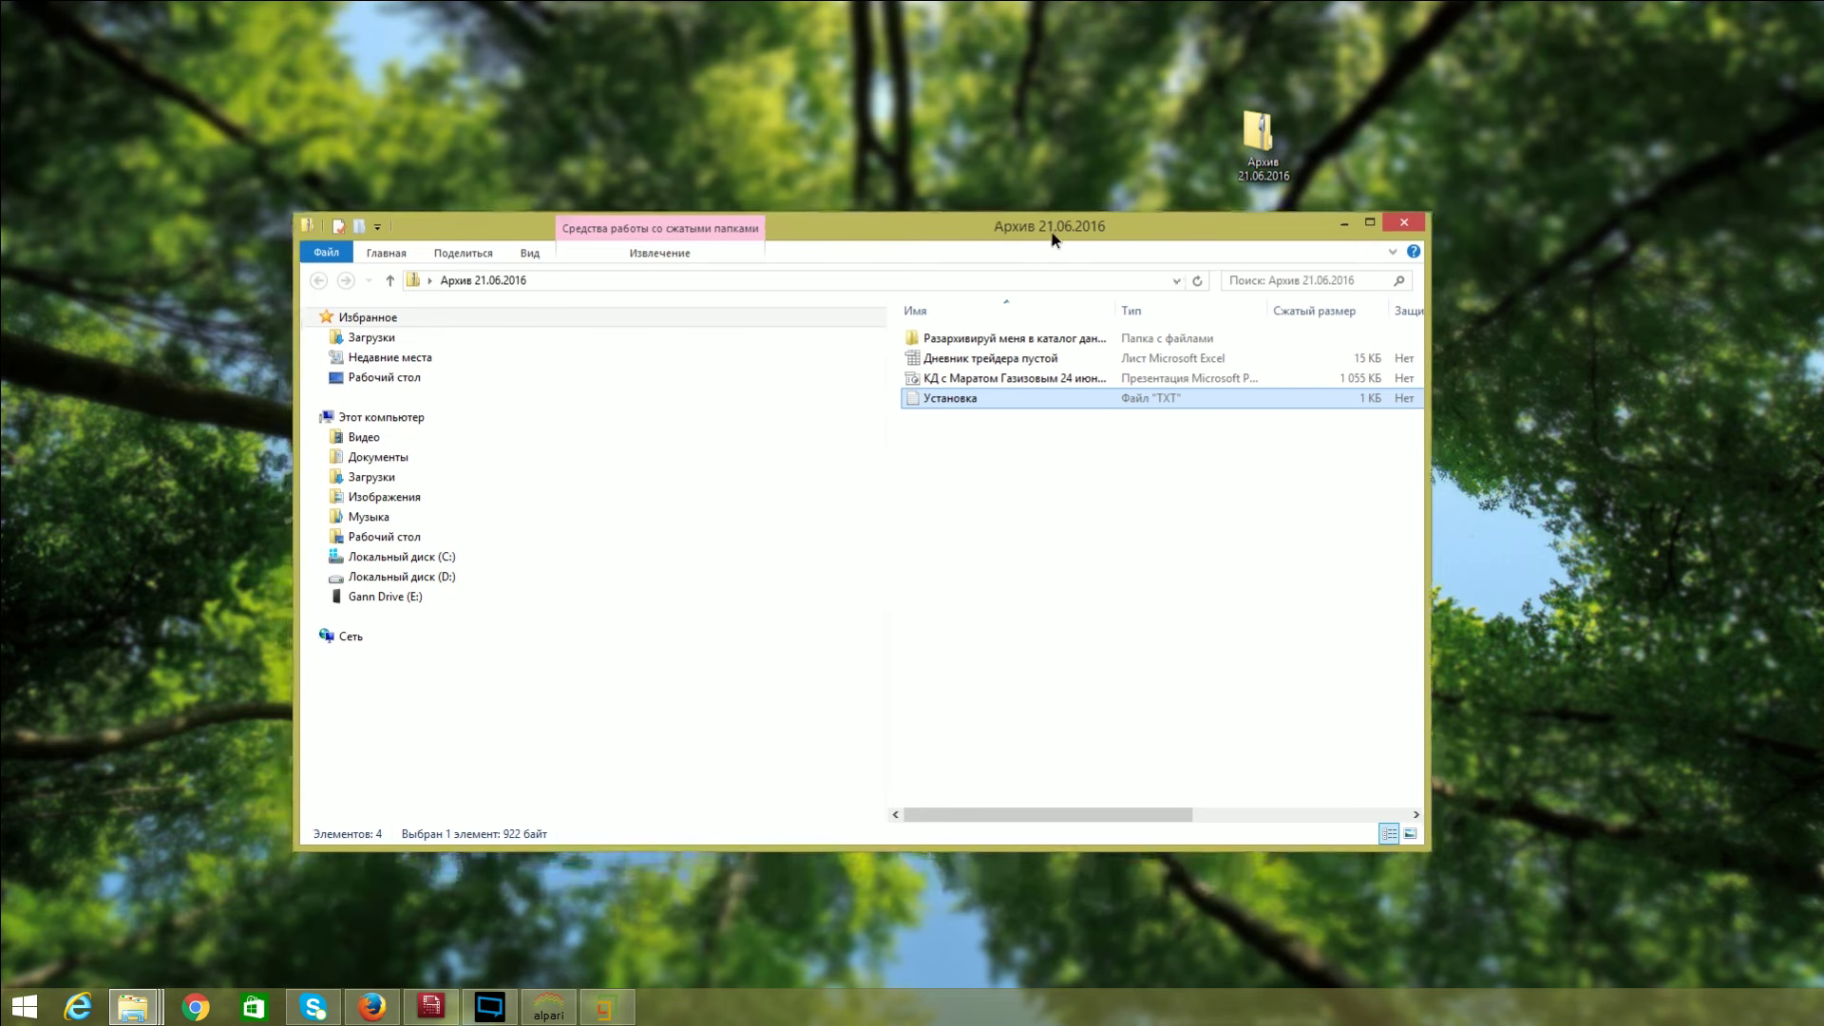
double_click(1007, 339)
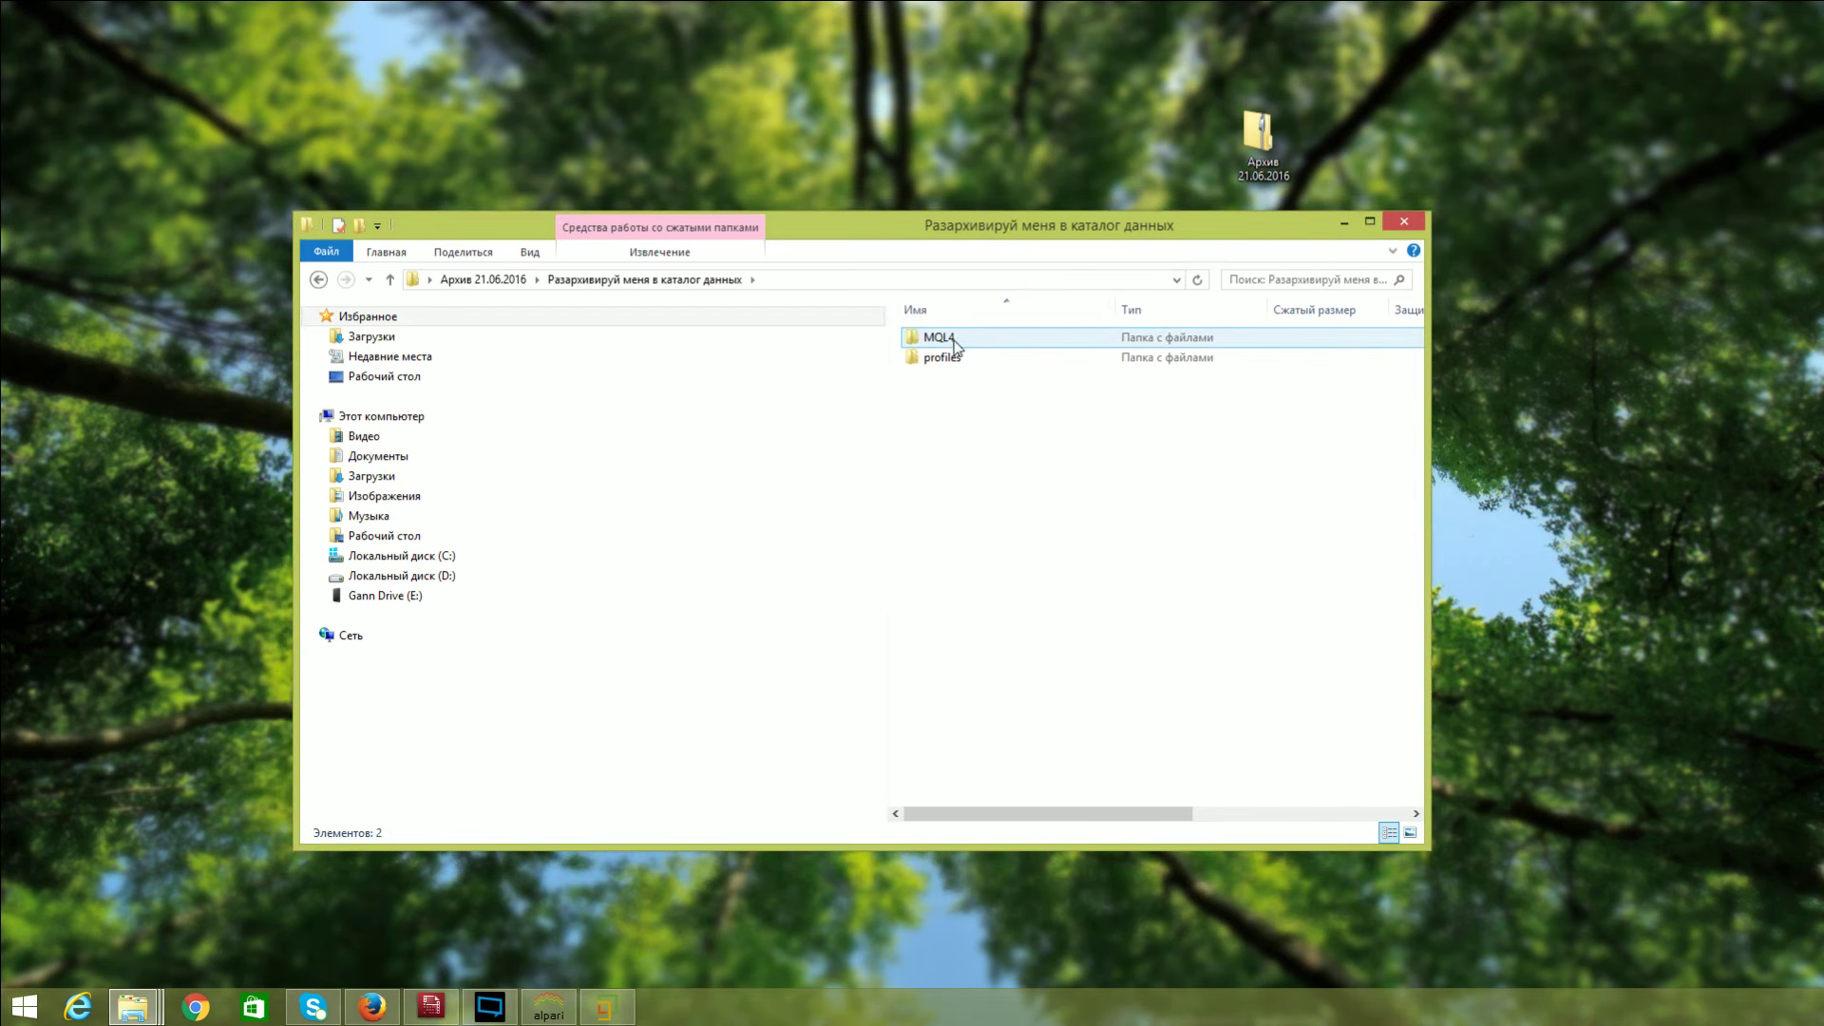
drag(1177, 468, 931, 336)
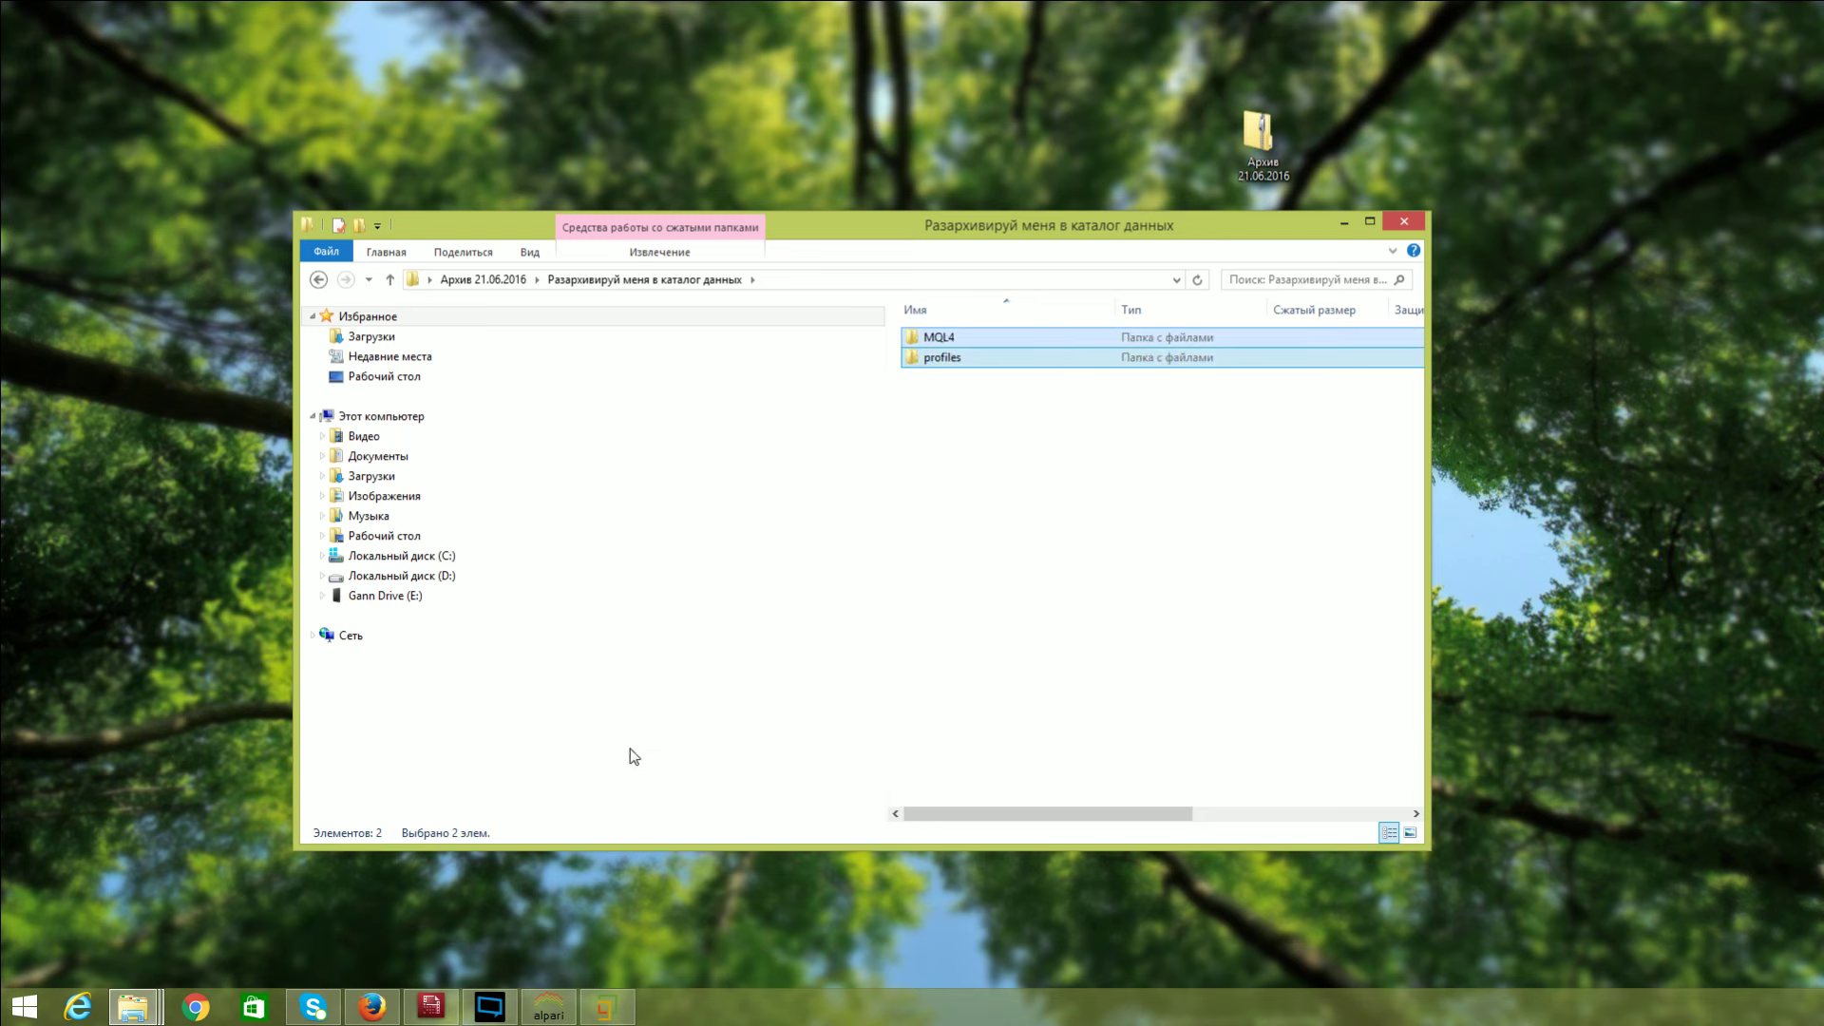
Open the data folder from the Alpari trading terminal and close the terminal.
click(555, 1013)
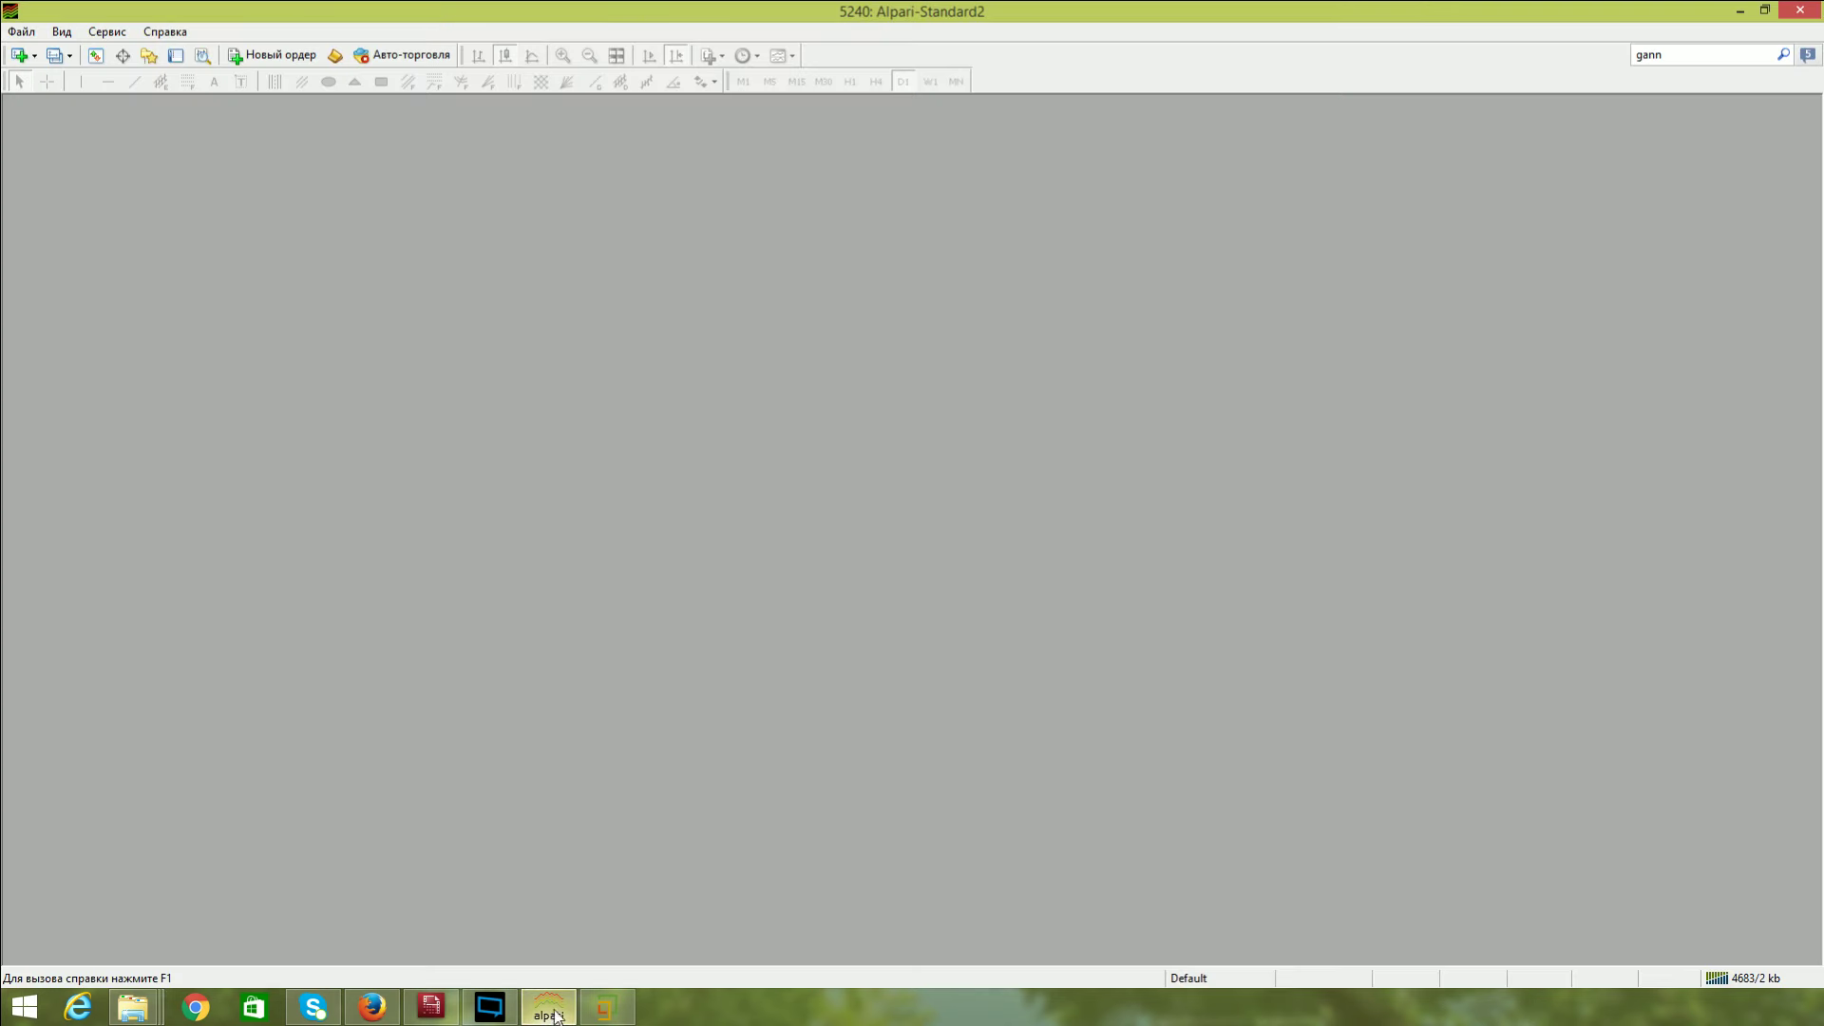
click(21, 31)
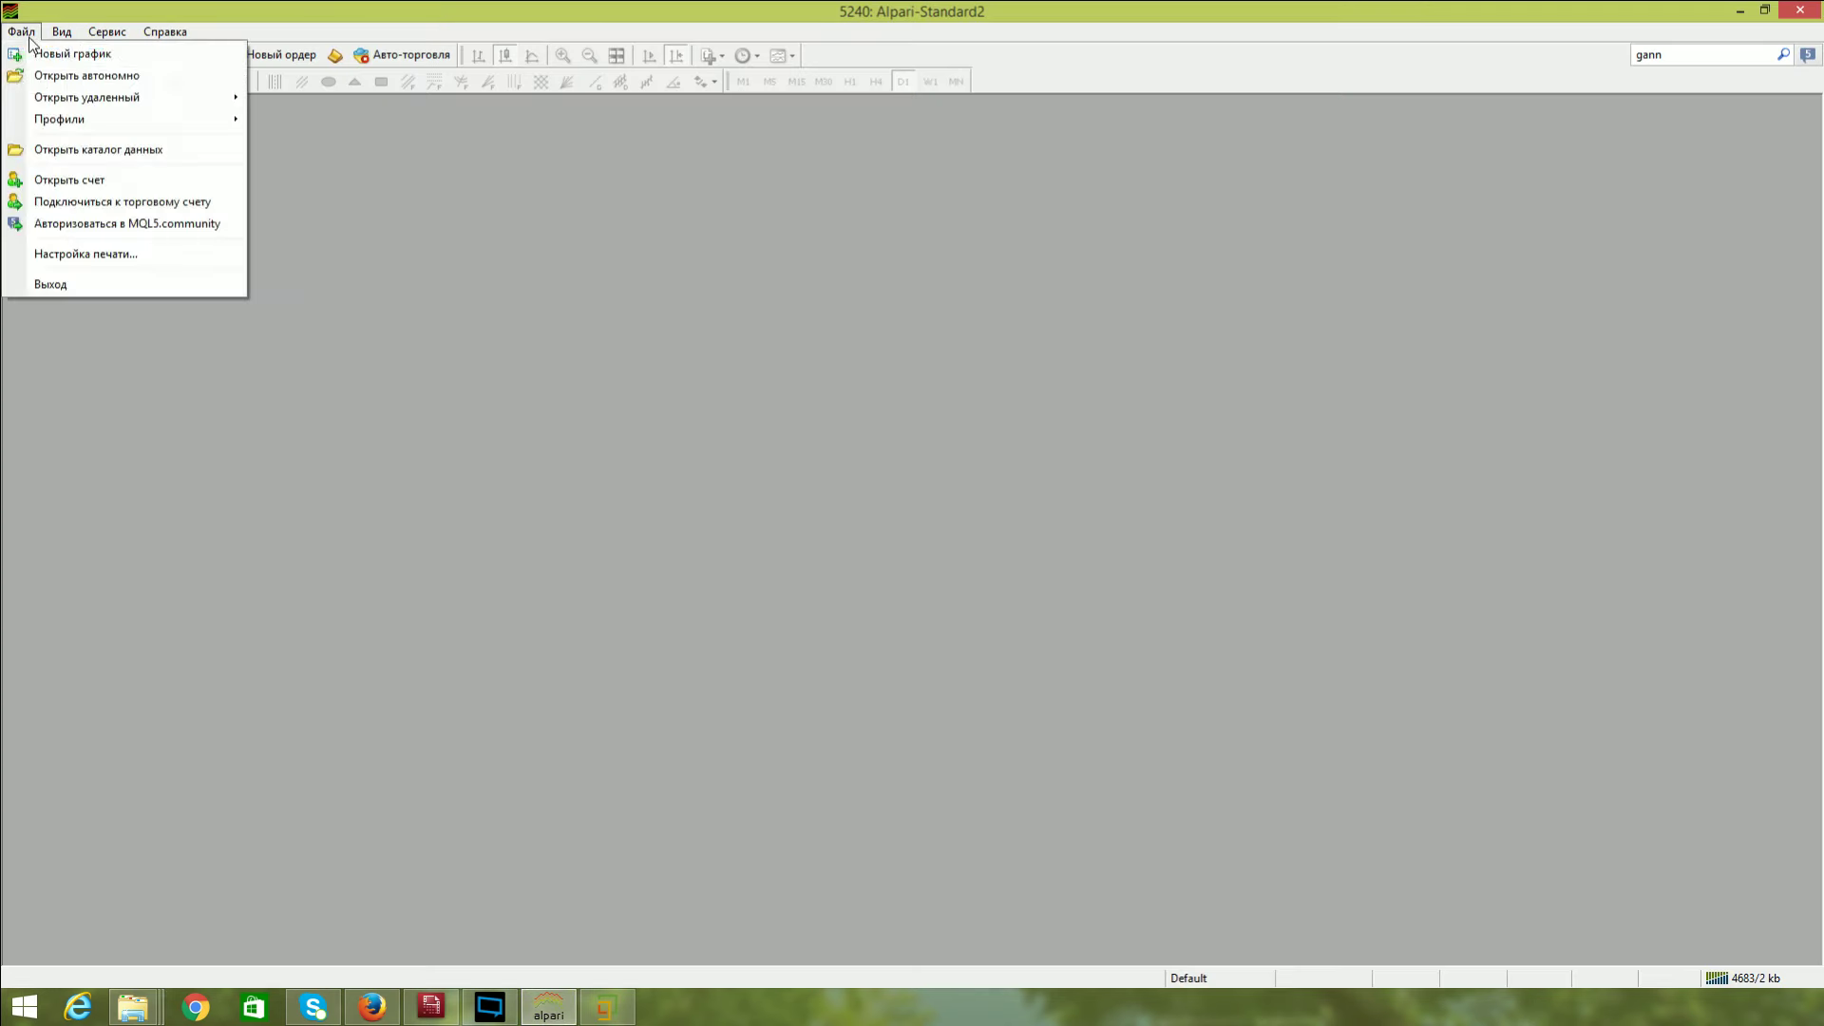
click(85, 150)
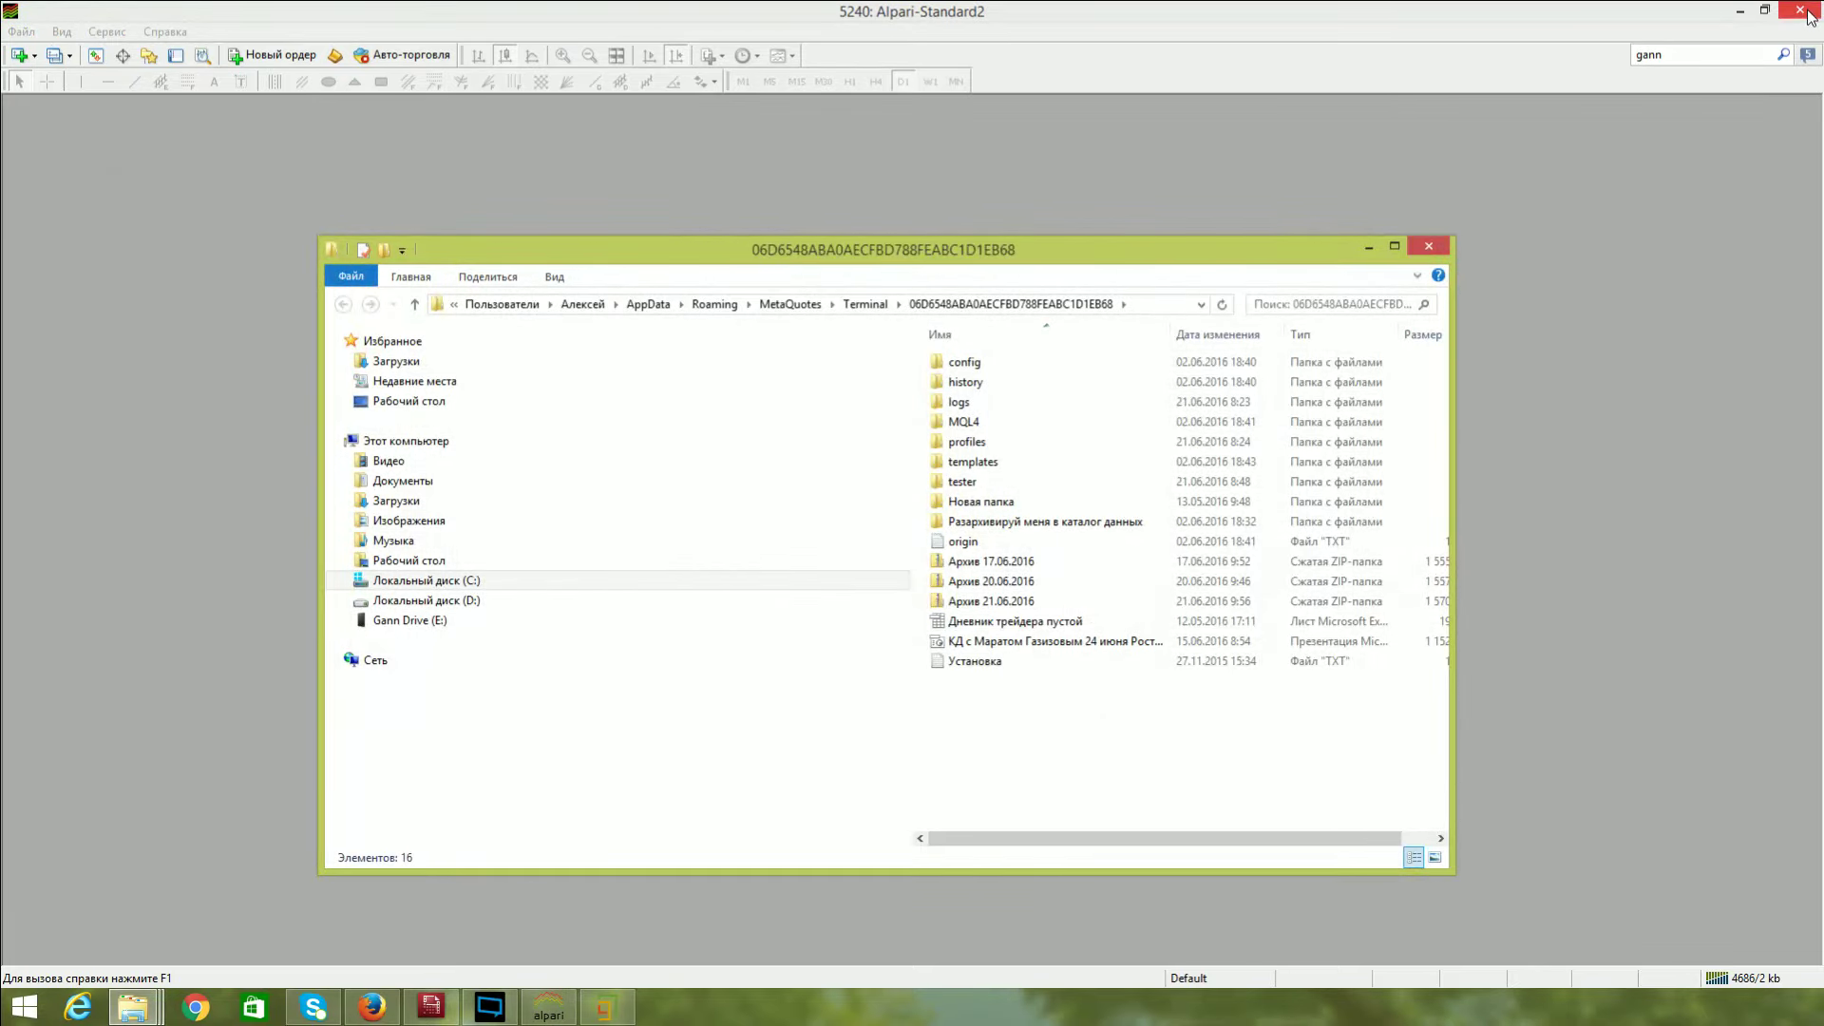
click(1811, 15)
Try to copy the MQL4 and profiles folders from the archive into the terminal's data folder, cancelling at the file replacement choice.
drag(1110, 264, 783, 252)
drag(1168, 225, 1725, 189)
drag(1509, 306, 665, 762)
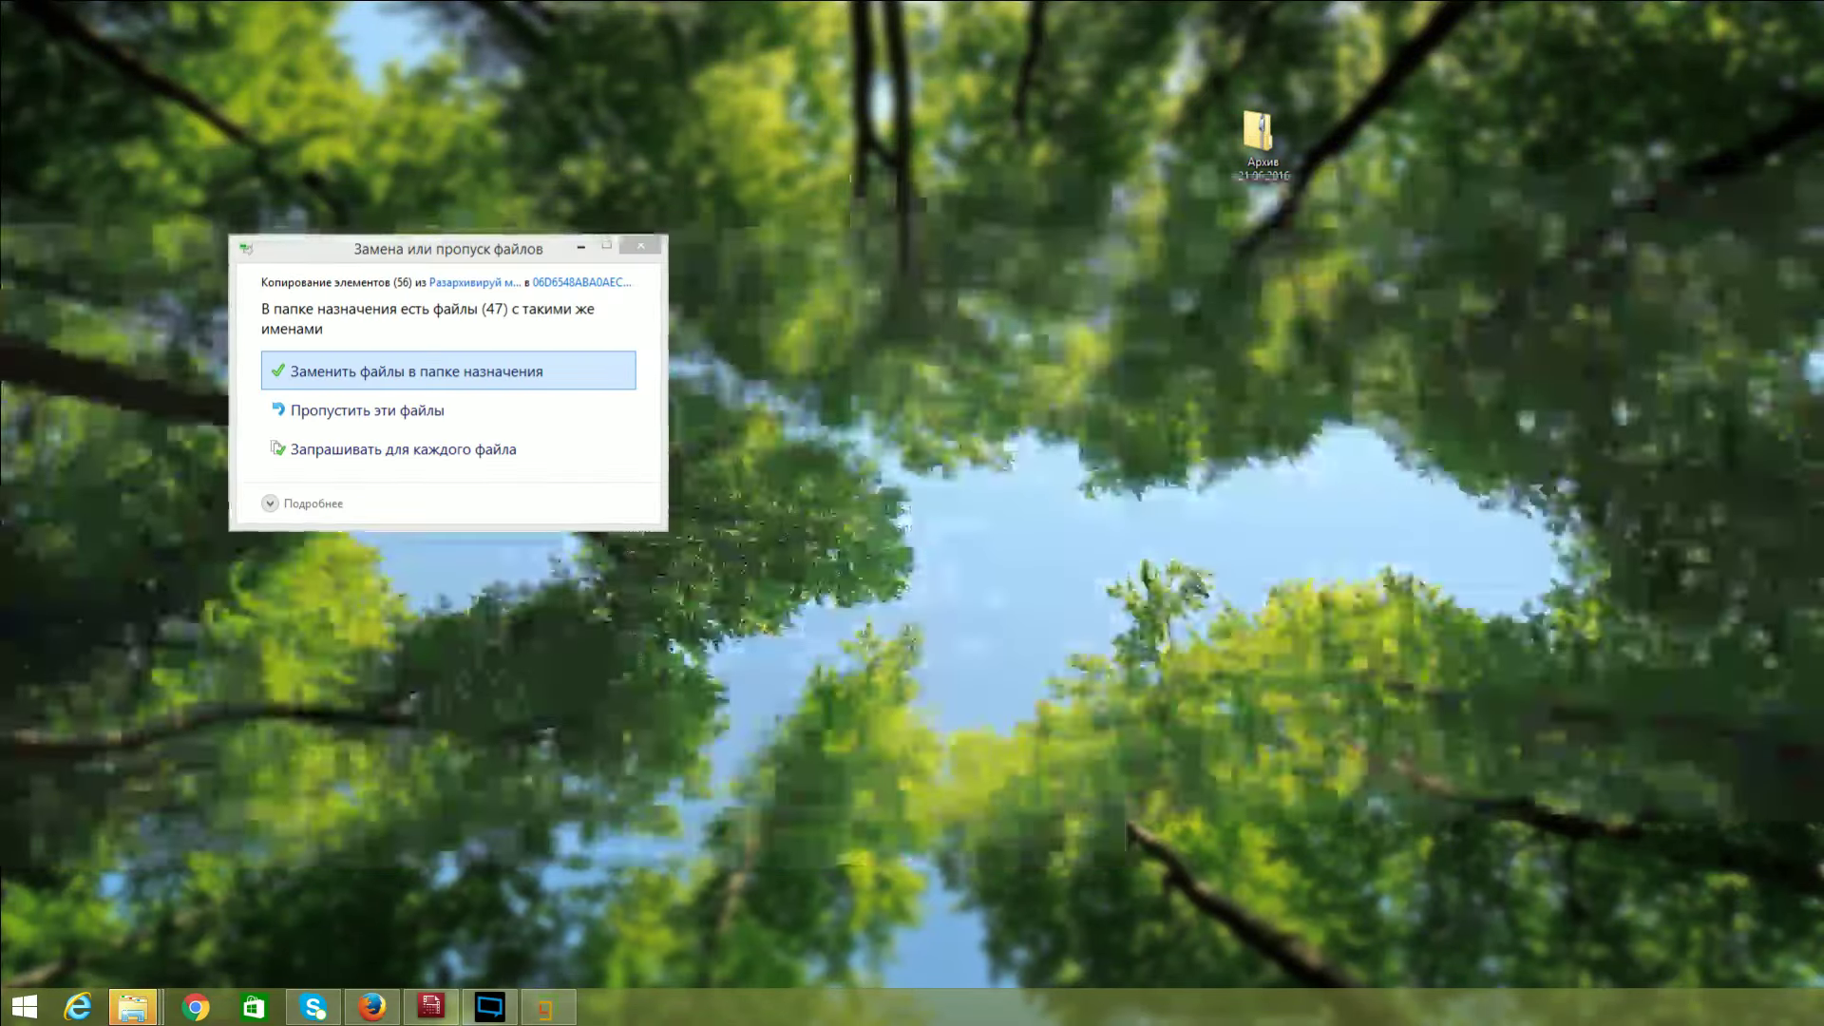
drag(453, 252, 808, 285)
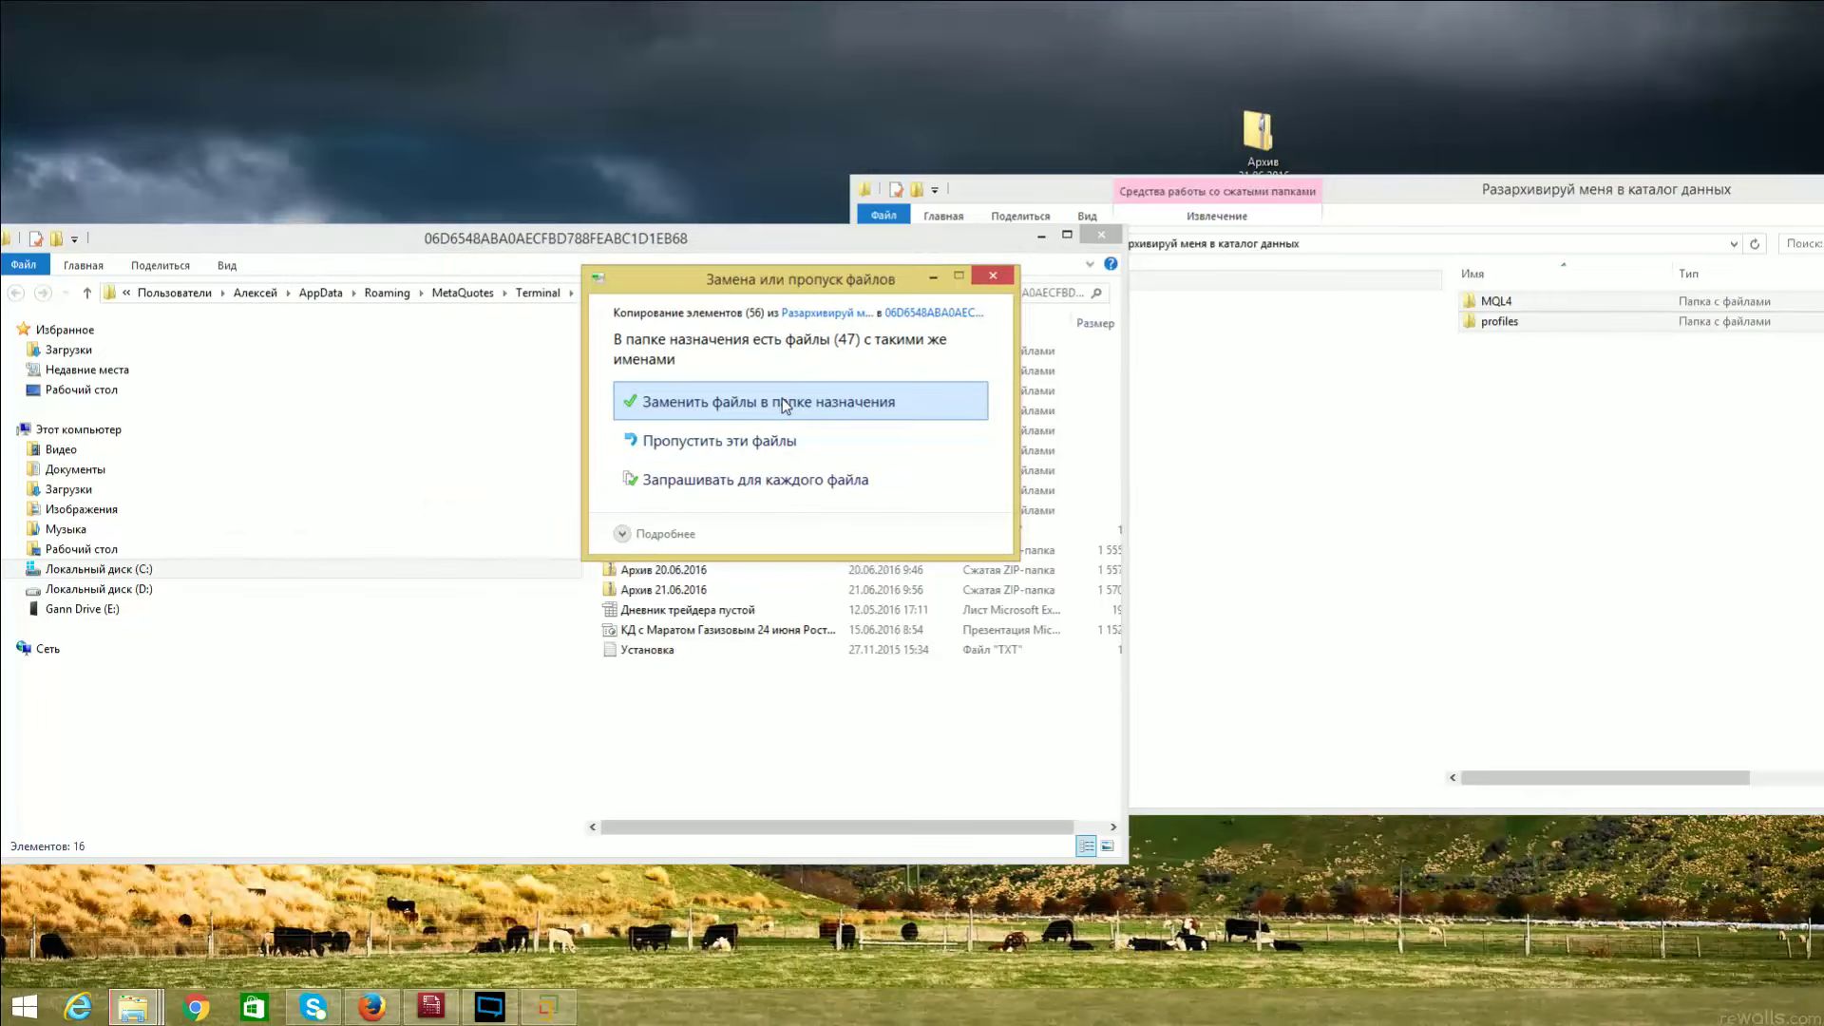
click(993, 276)
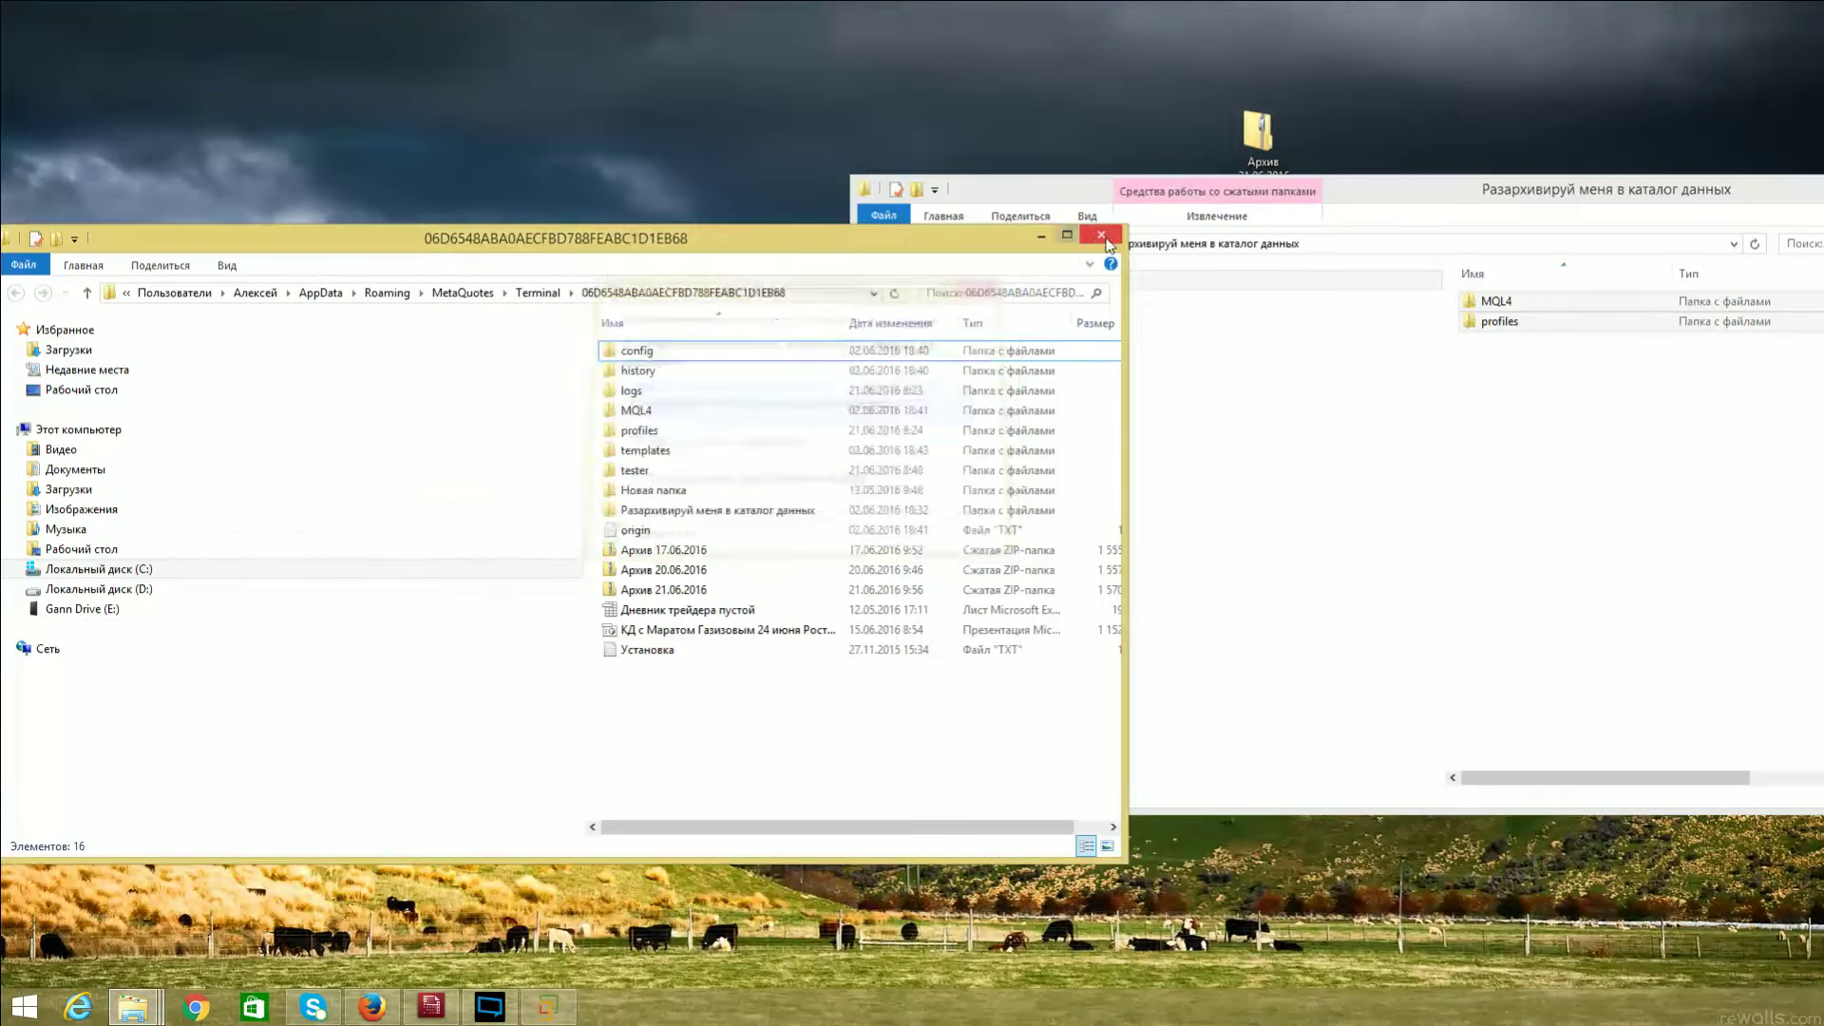
Close the terminal's data folder window and the archive window.
click(1102, 238)
drag(1797, 196, 1281, 235)
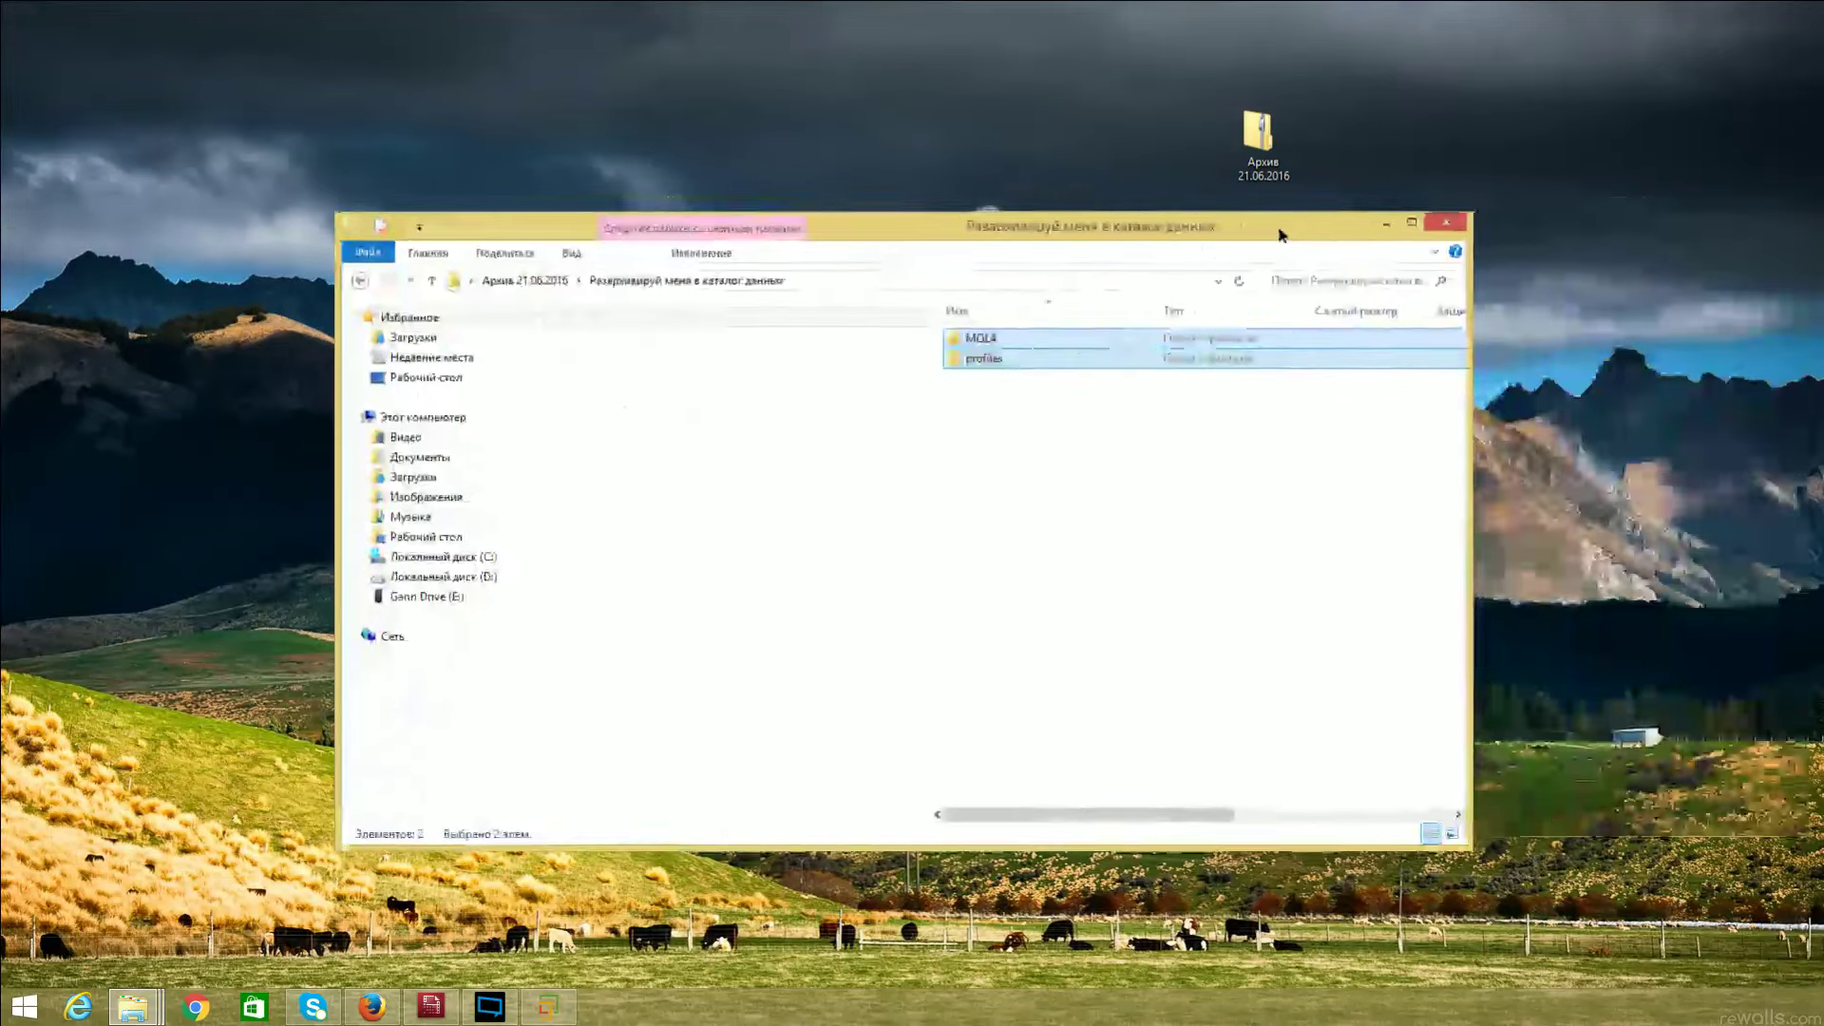
click(1445, 221)
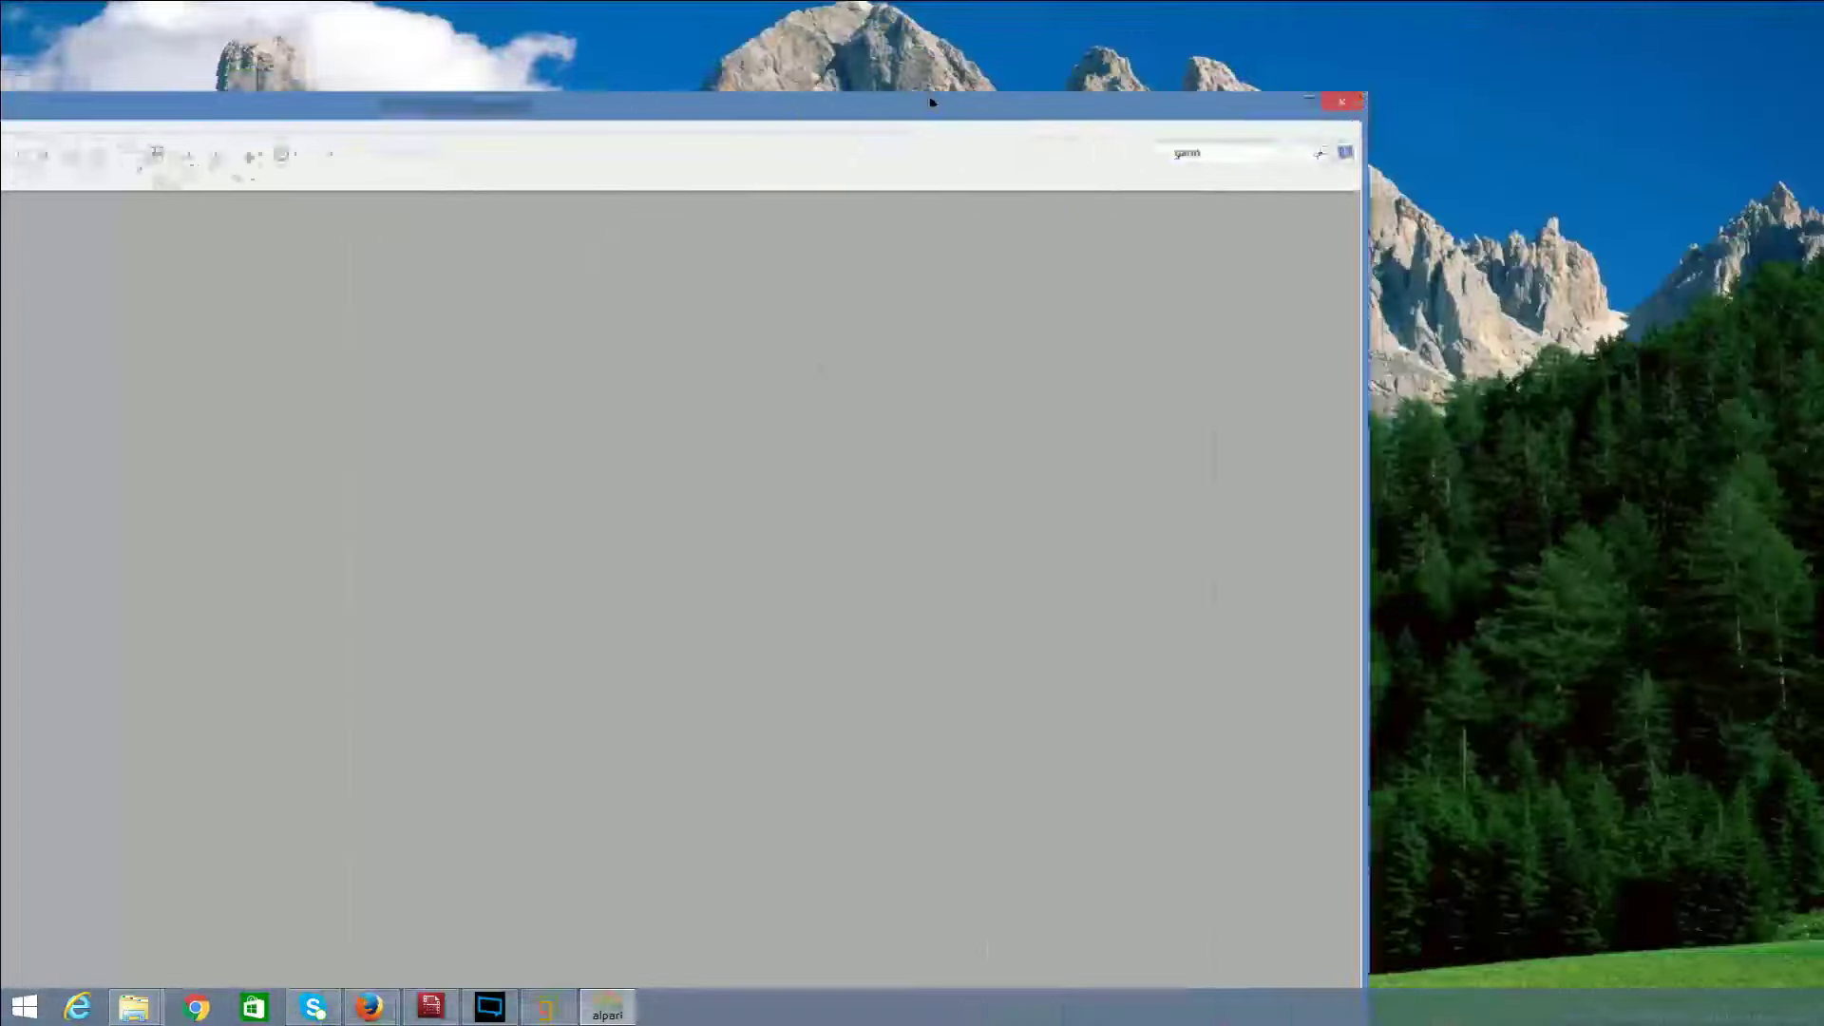
Maximize the Alpari terminal window and load the analyst's analytics chart profile.
double_click(931, 102)
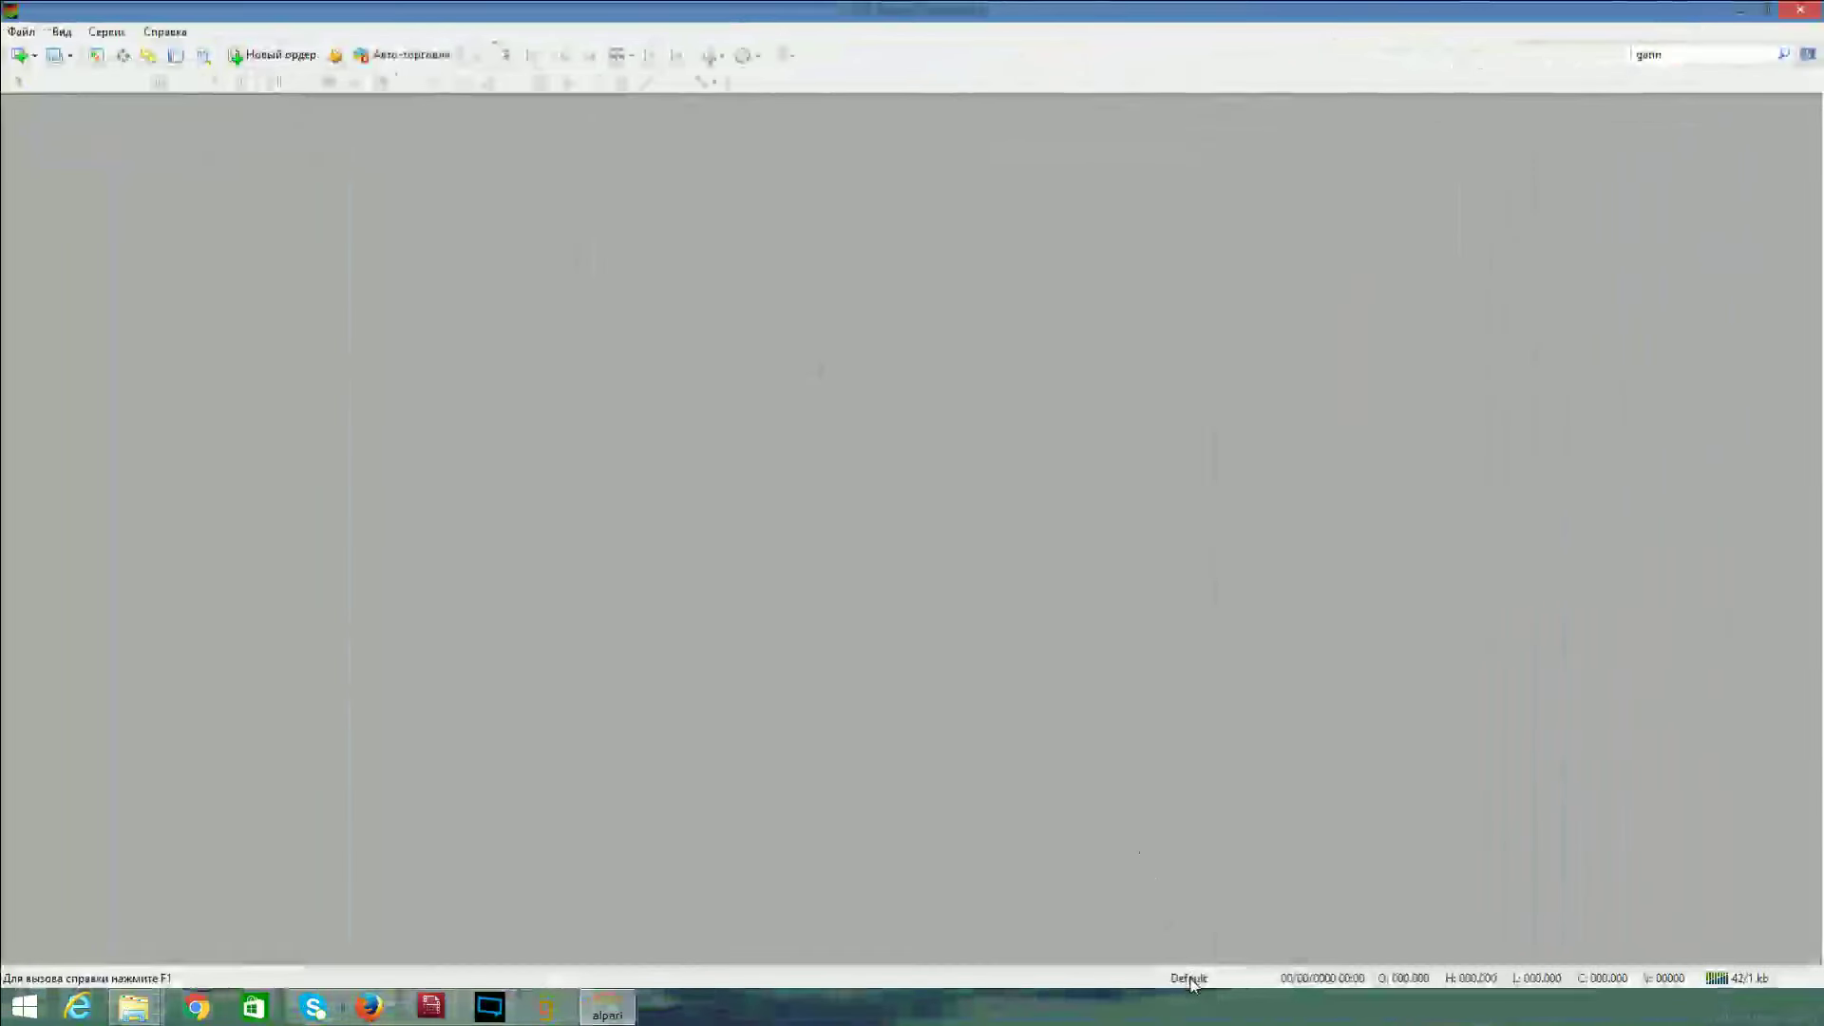
click(1188, 977)
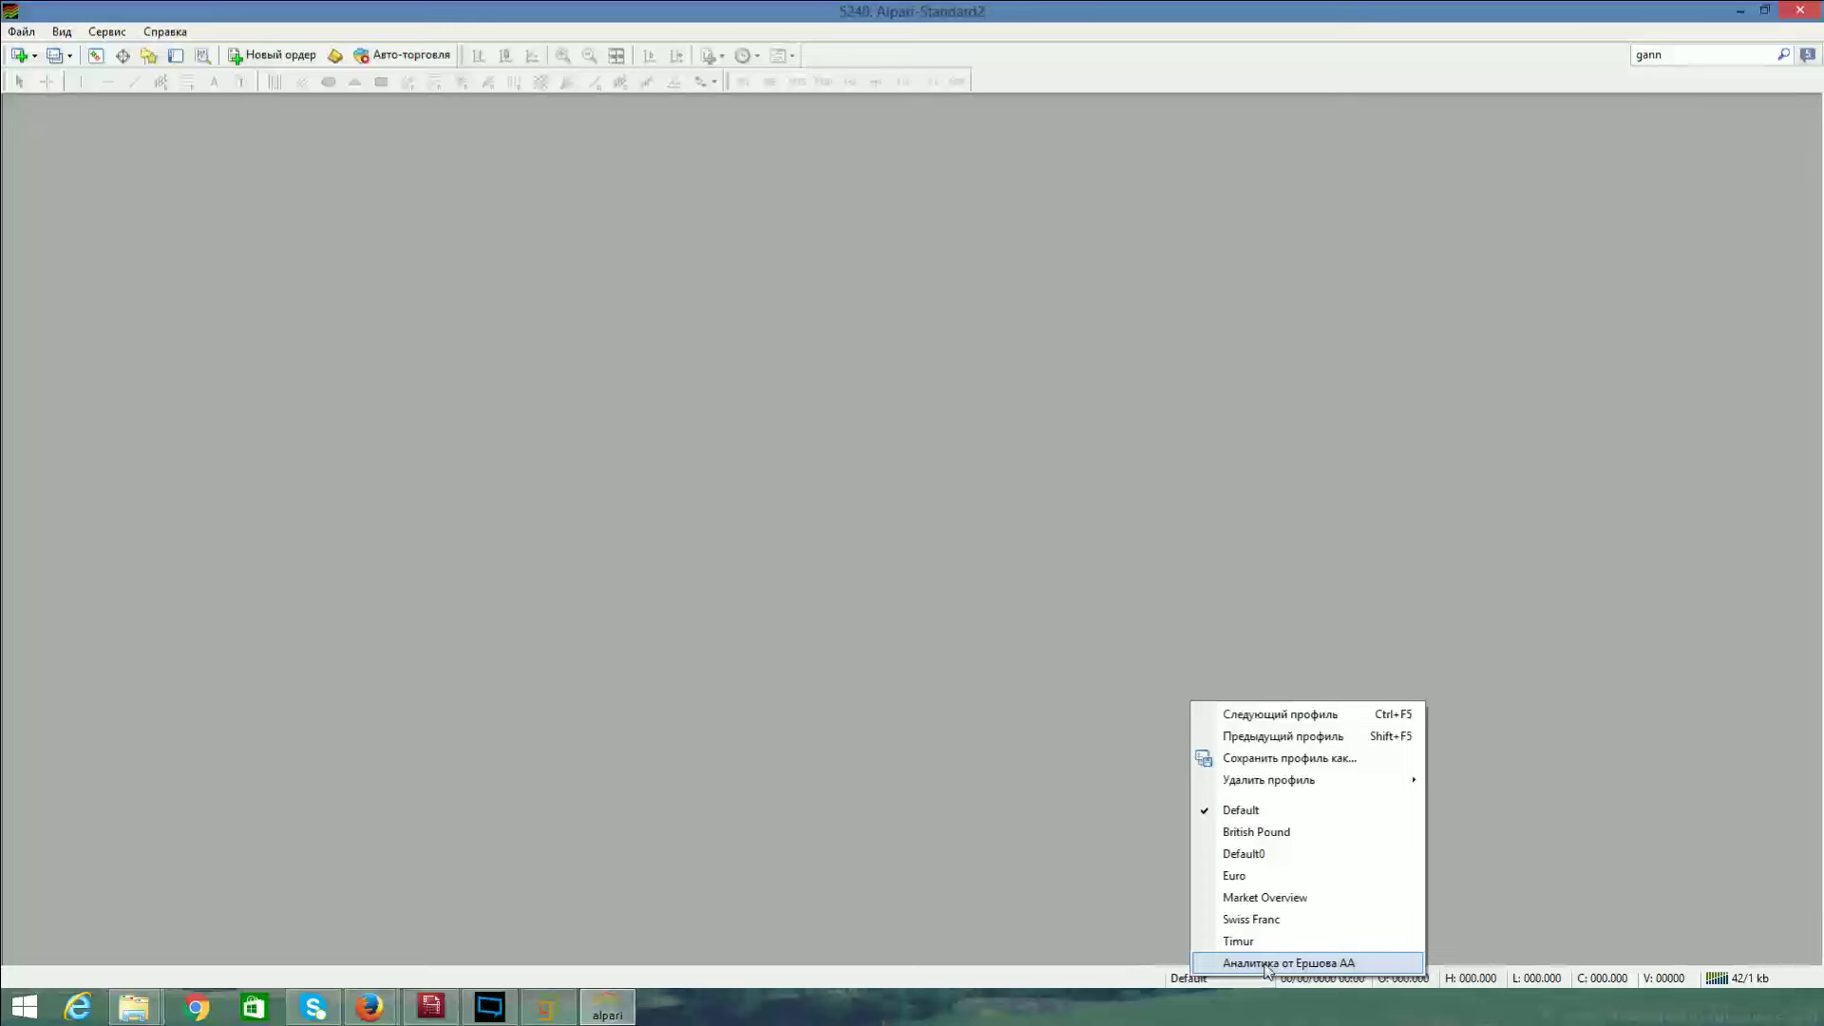
click(17, 34)
mouse_move(76, 120)
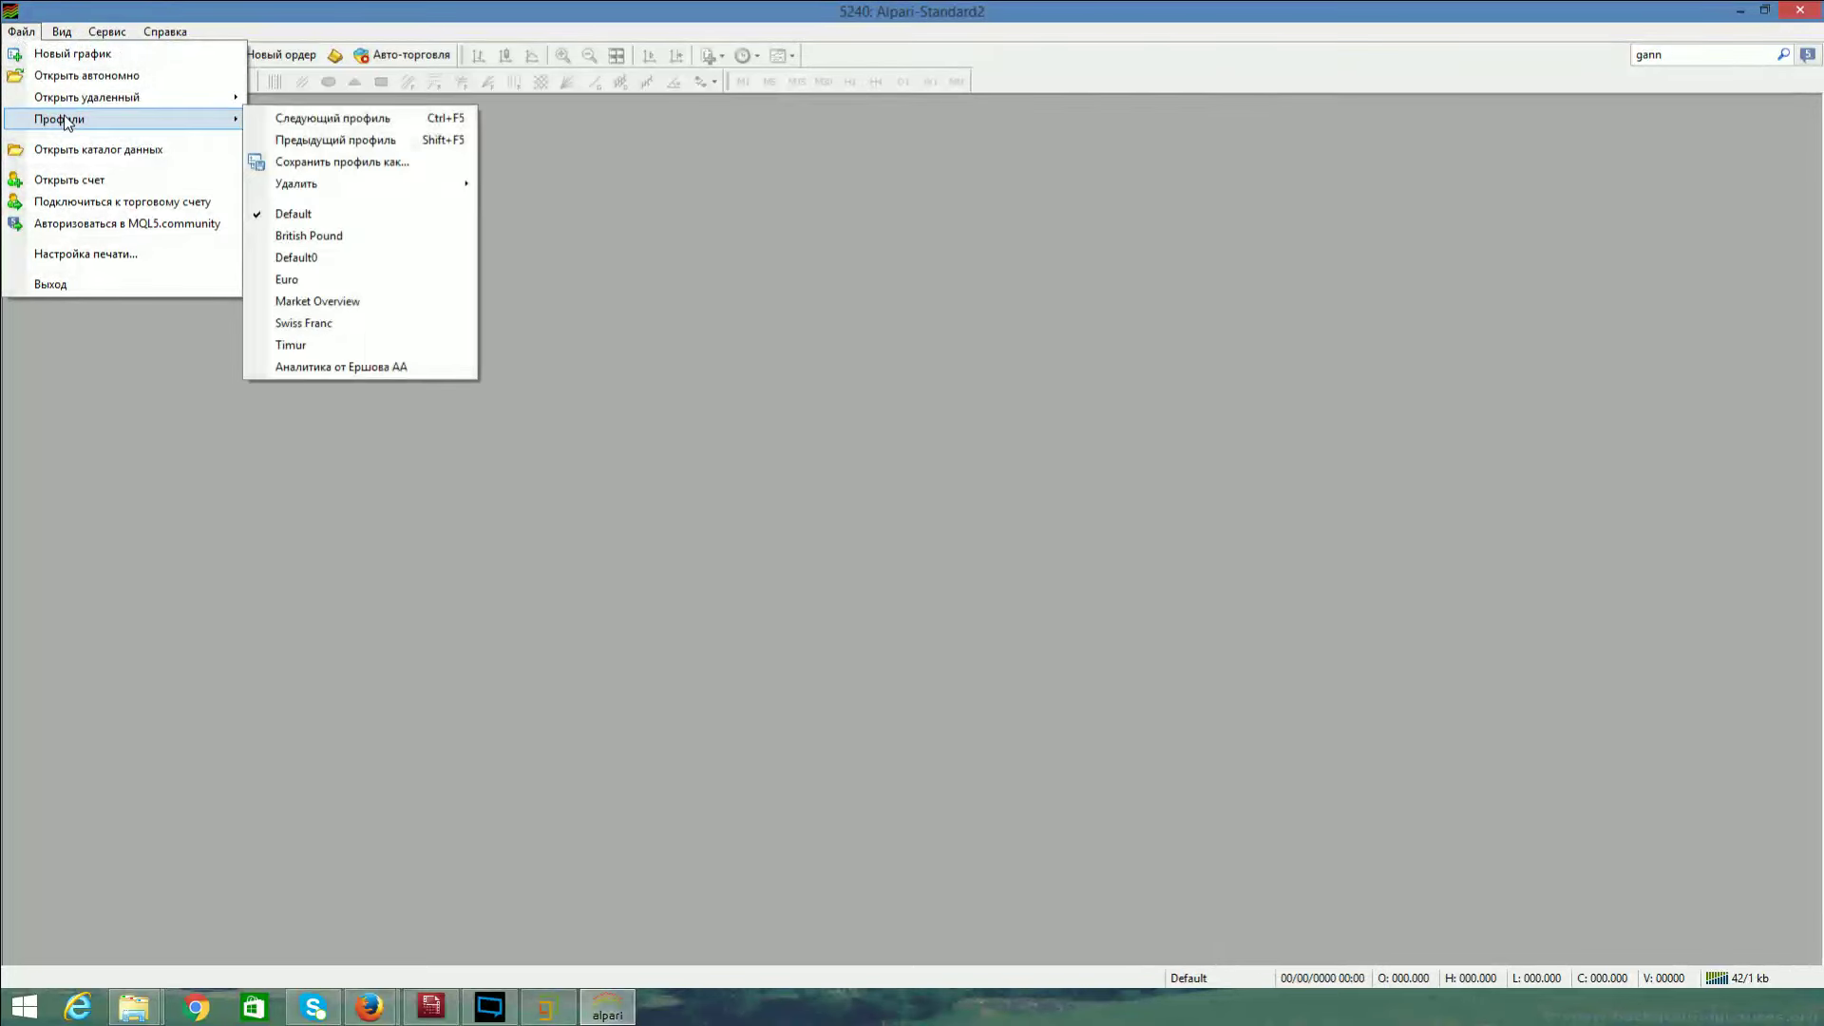
click(367, 366)
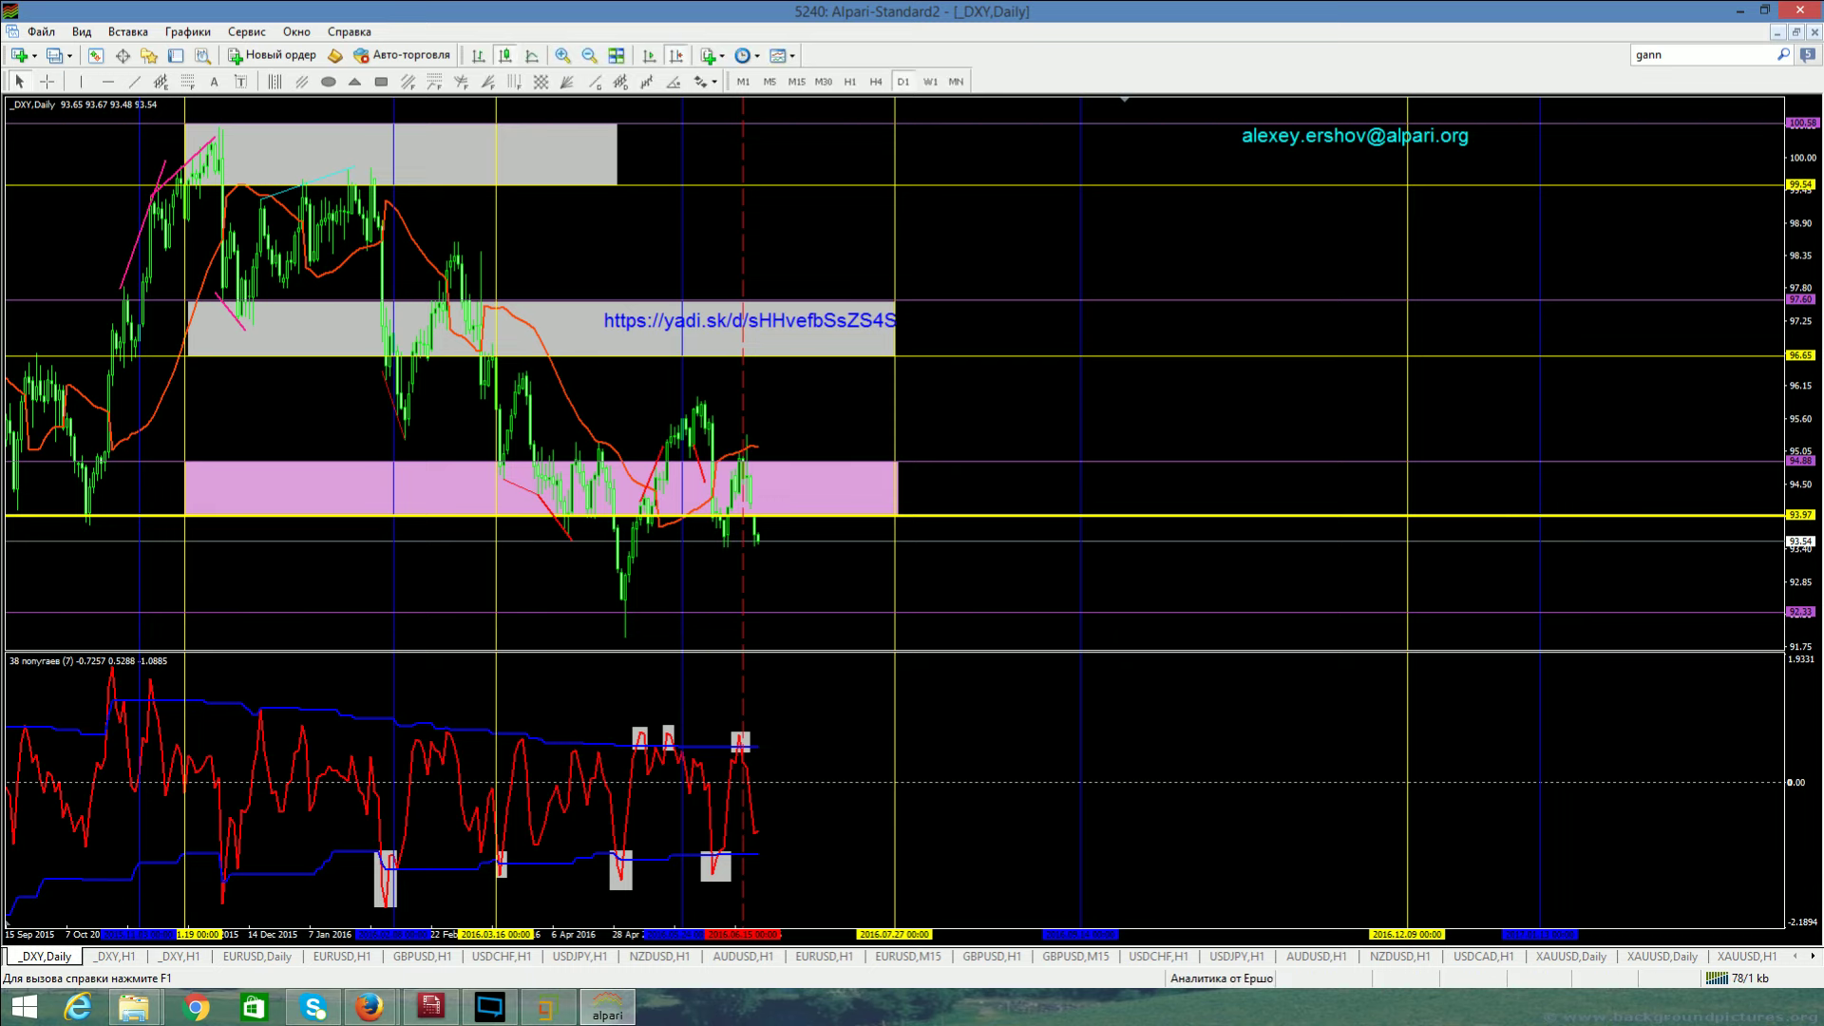
Switch to Firefox.
key(alt+Tab)
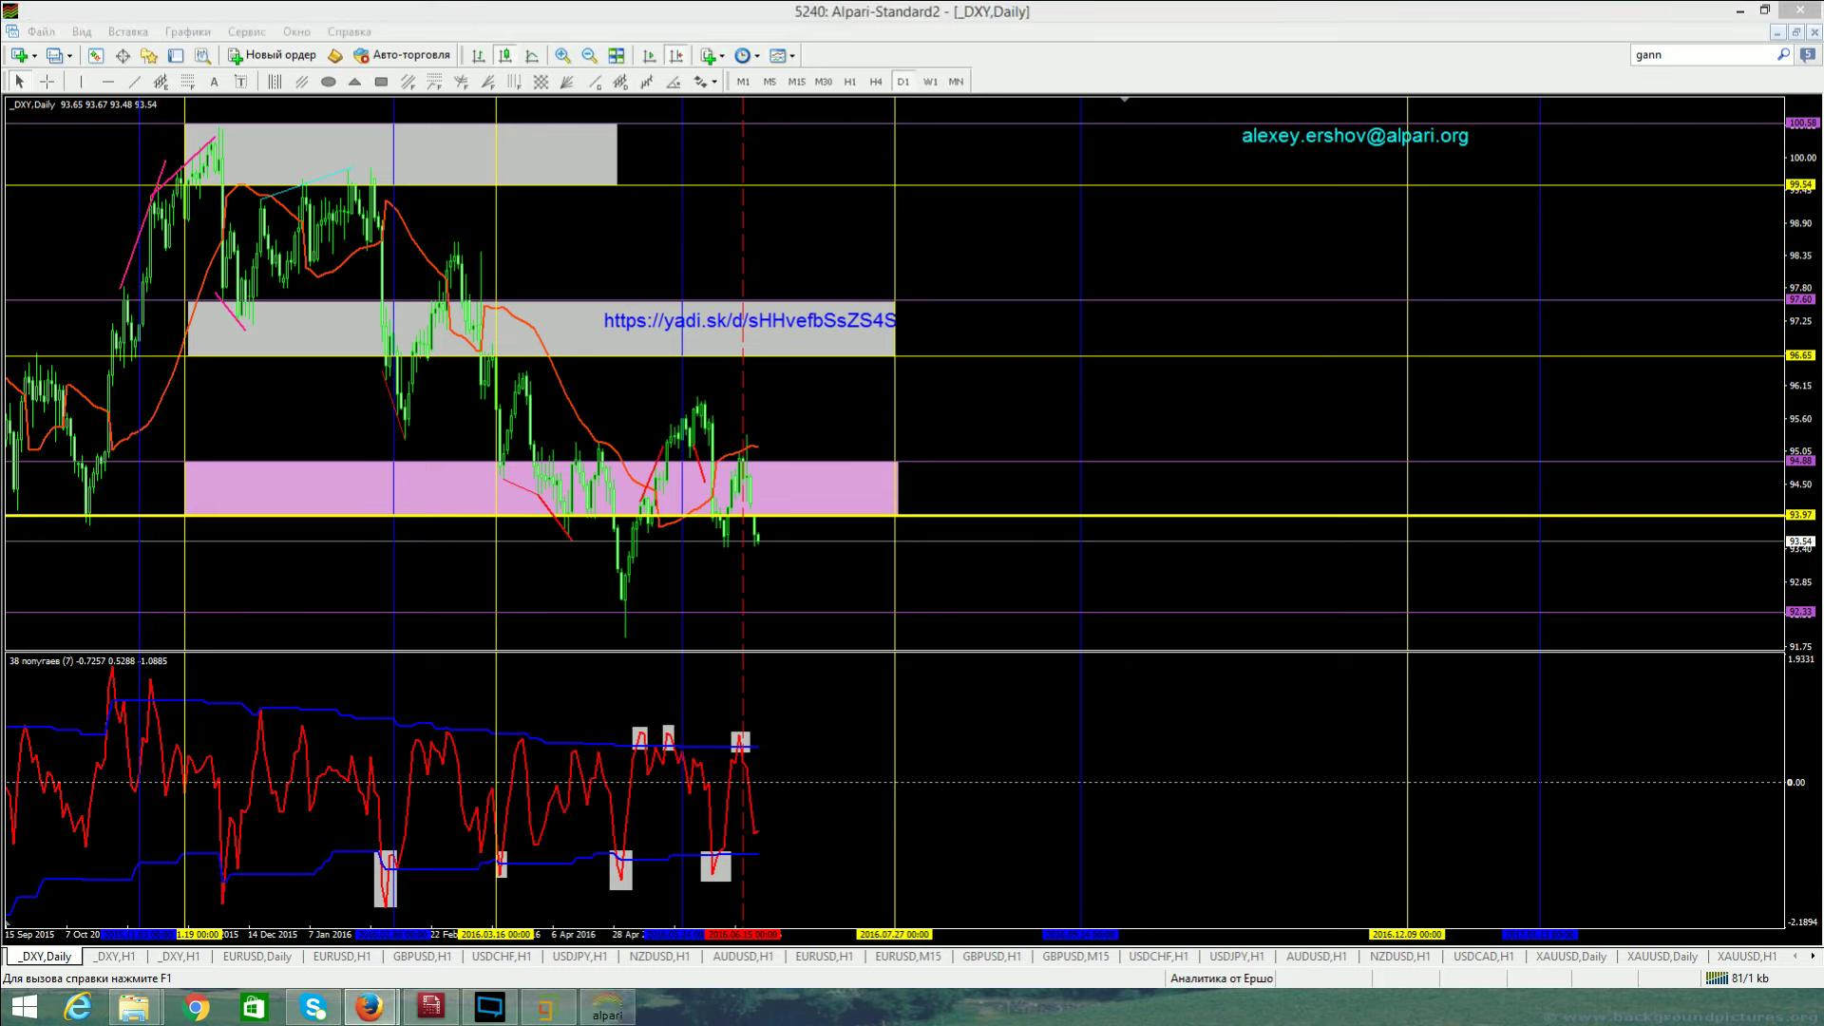